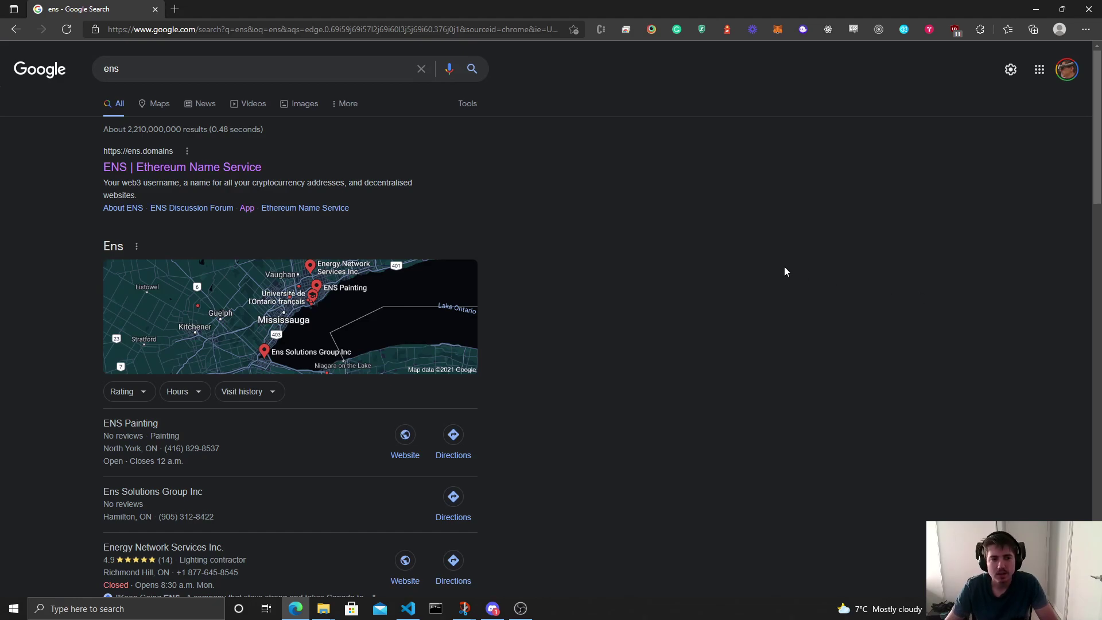
Step: Open the 'ENS | Ethereum Name Service' website from the Google results for 'ens'
click(147, 168)
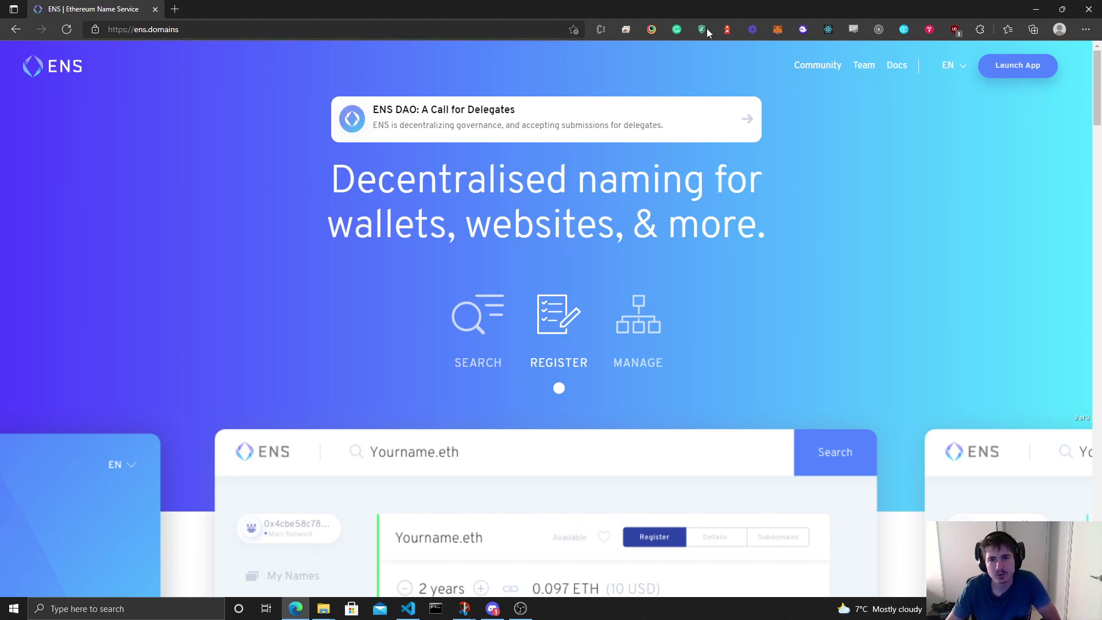
click(776, 30)
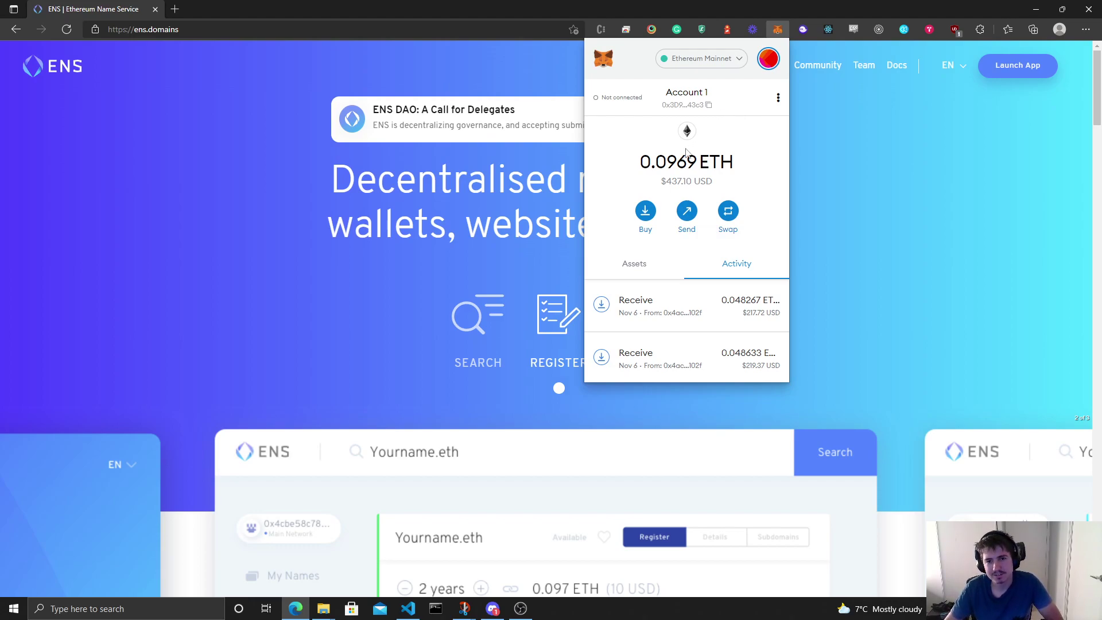
drag(667, 161, 697, 162)
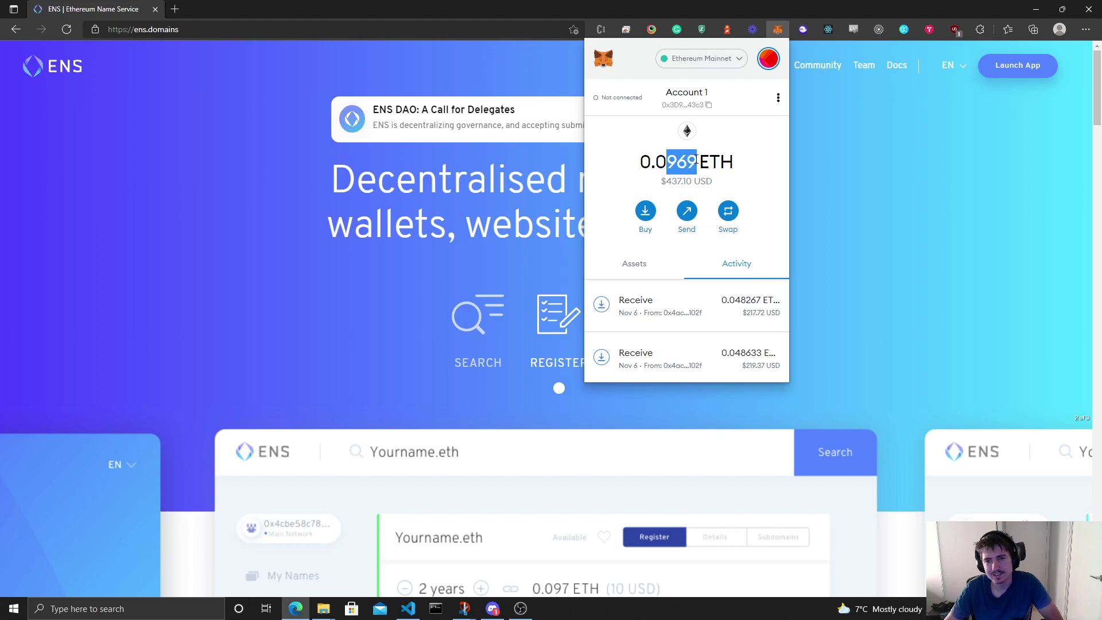
click(748, 135)
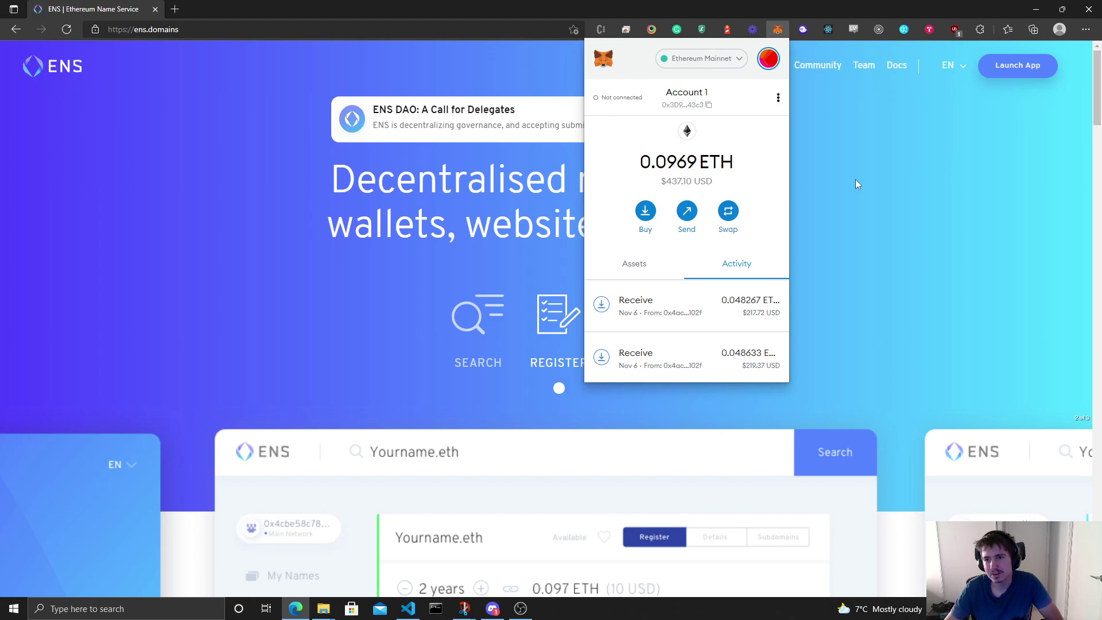
click(882, 177)
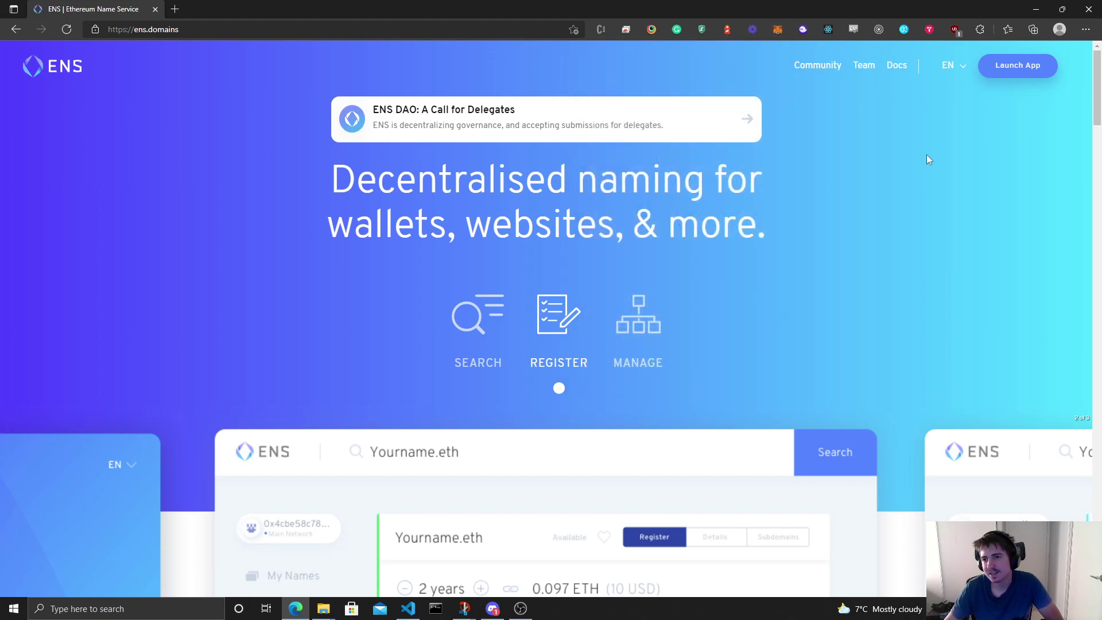
click(1046, 67)
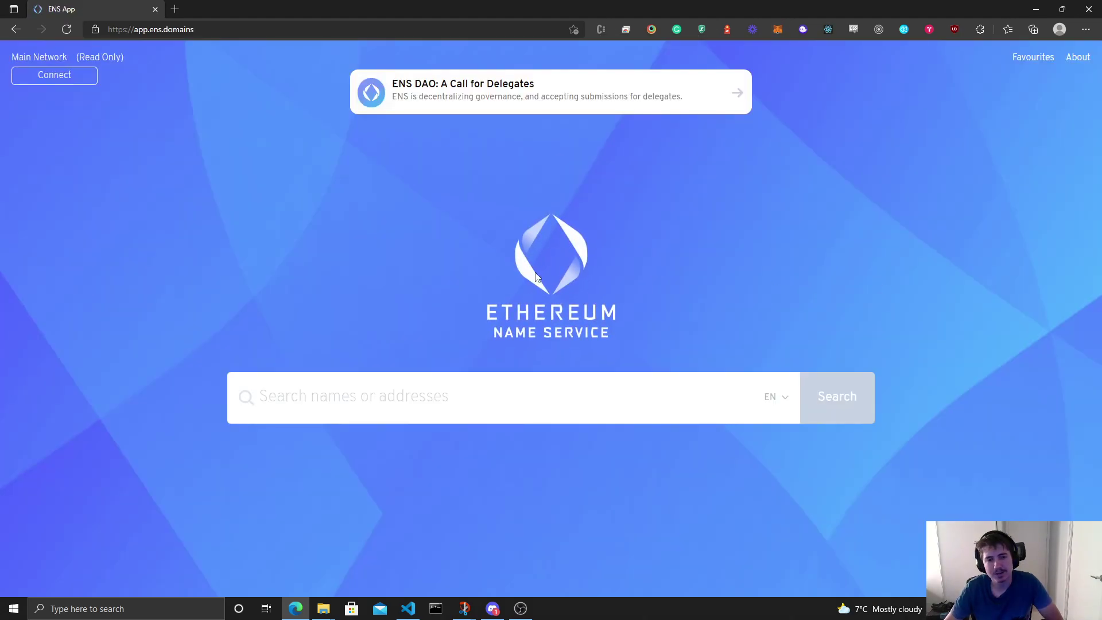
text(n)
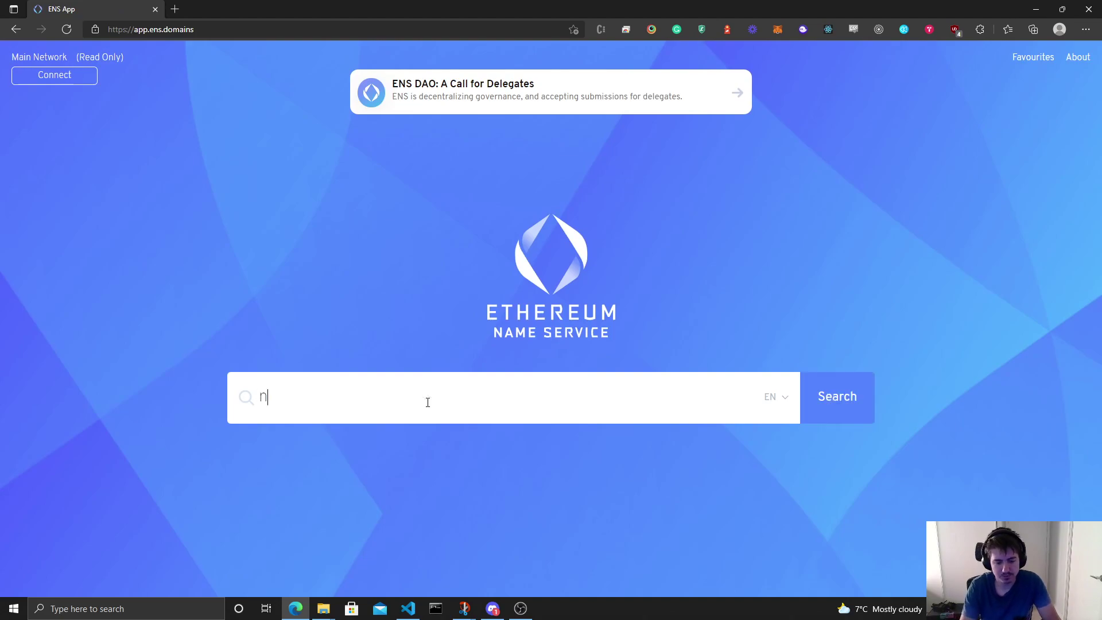
text(iksparrow)
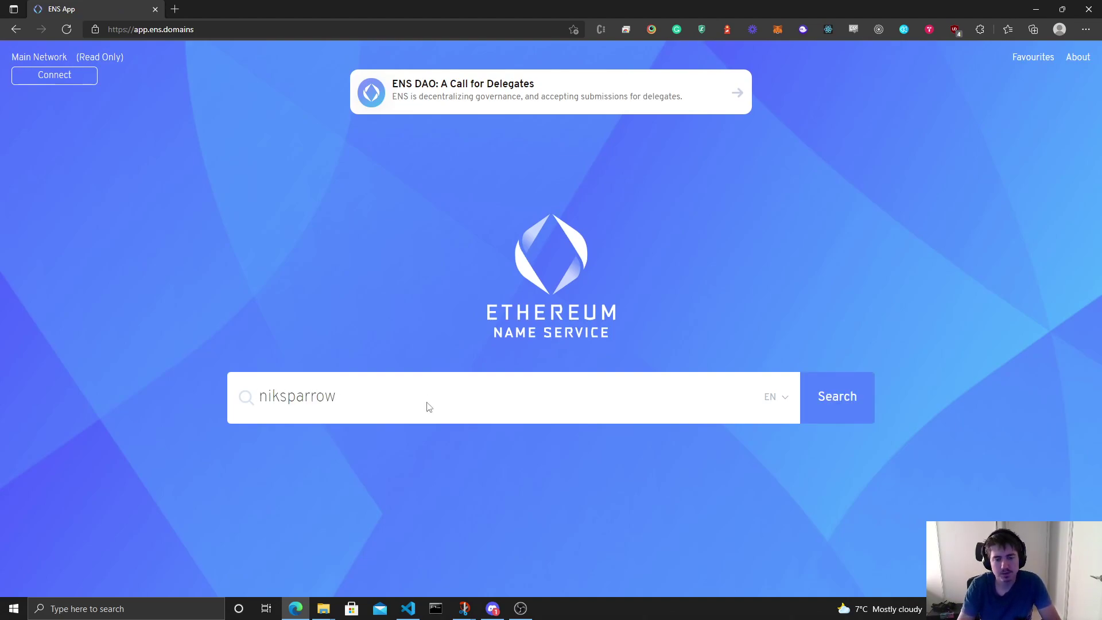
key(Return)
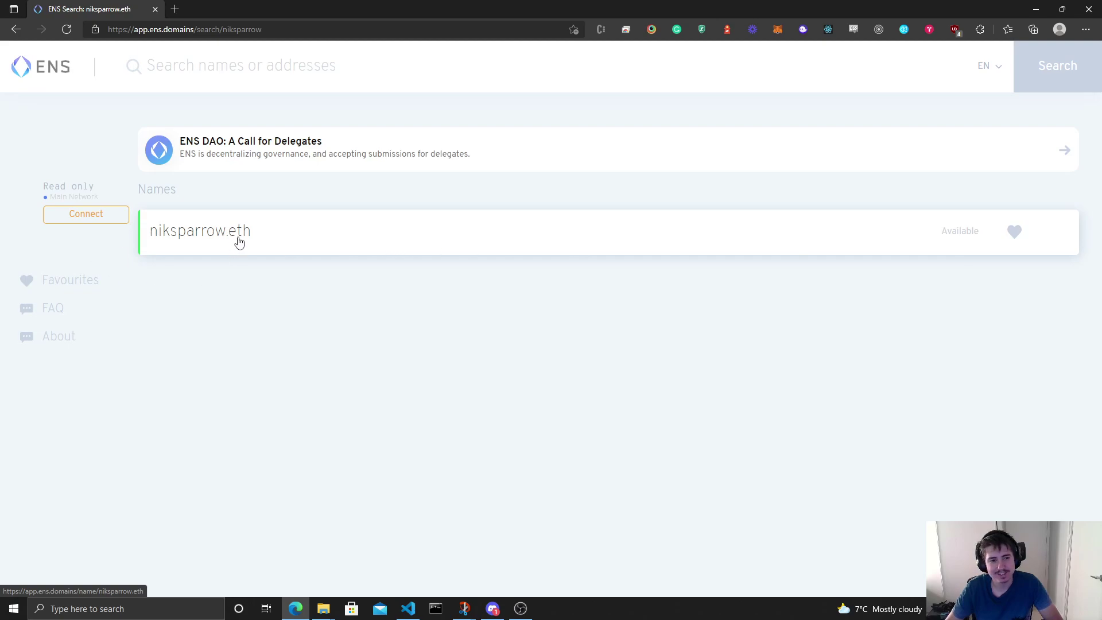
Step: Open the niksparrow.eth registration page and review the period, gas fee and USD totals
click(291, 239)
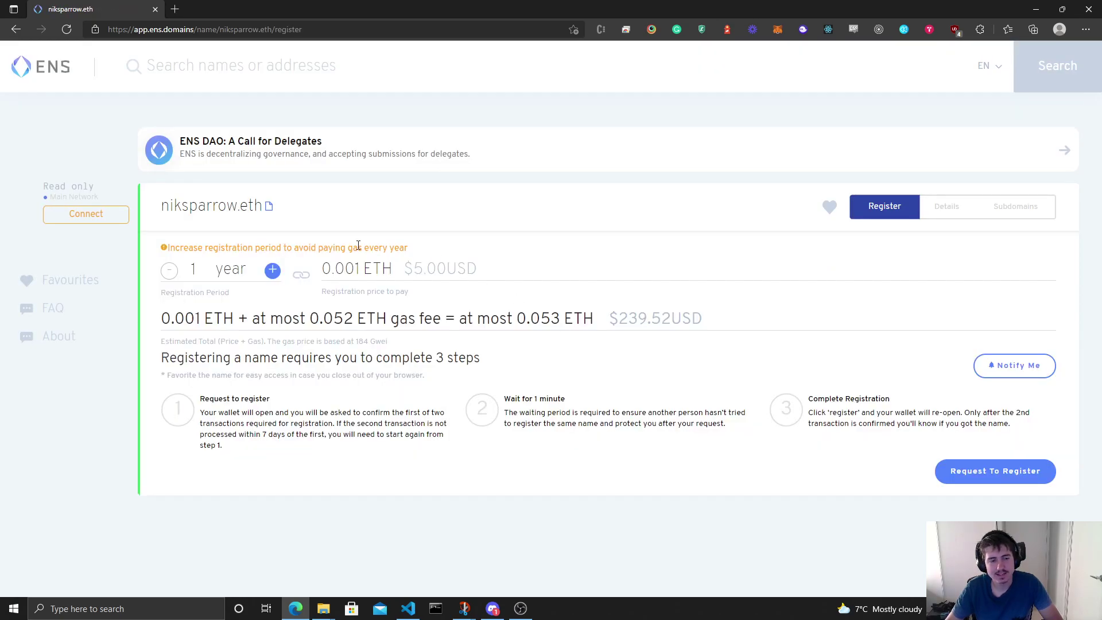
double_click(203, 276)
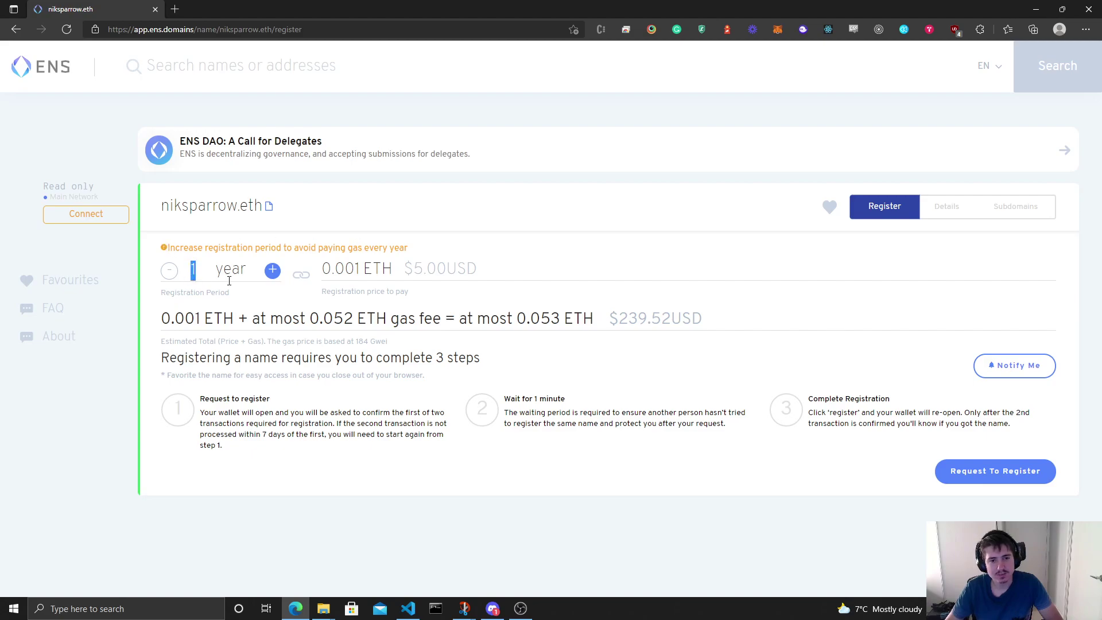
click(429, 273)
drag(320, 325, 420, 321)
click(544, 313)
double_click(419, 270)
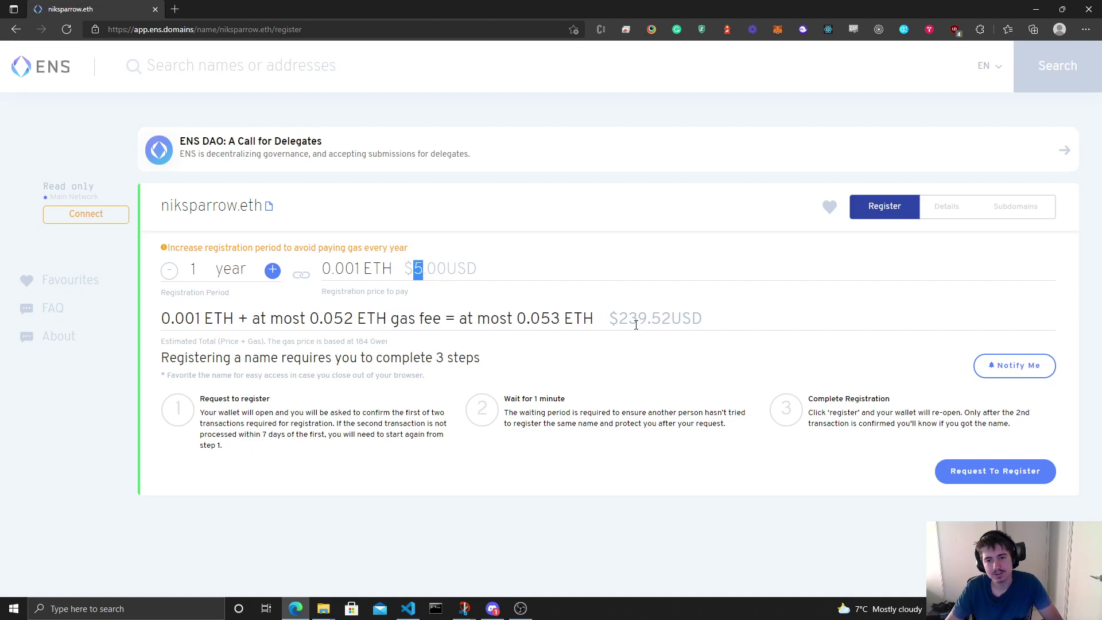
drag(618, 320, 736, 320)
click(380, 317)
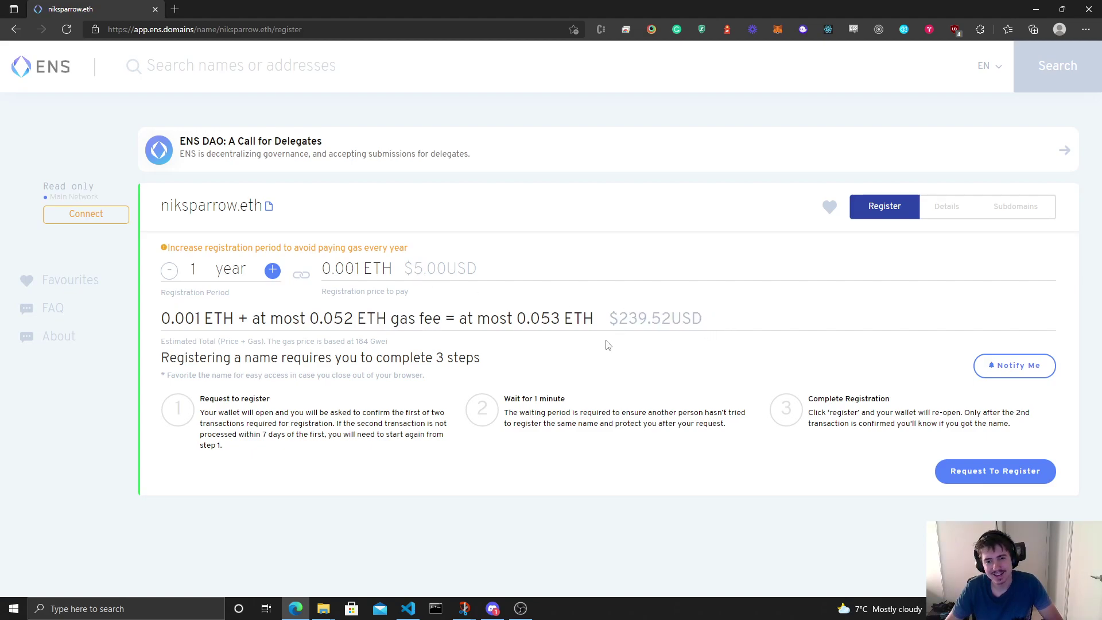
Step: Try different registration periods, raising it to 111 years, then lowering it to 82
click(272, 271)
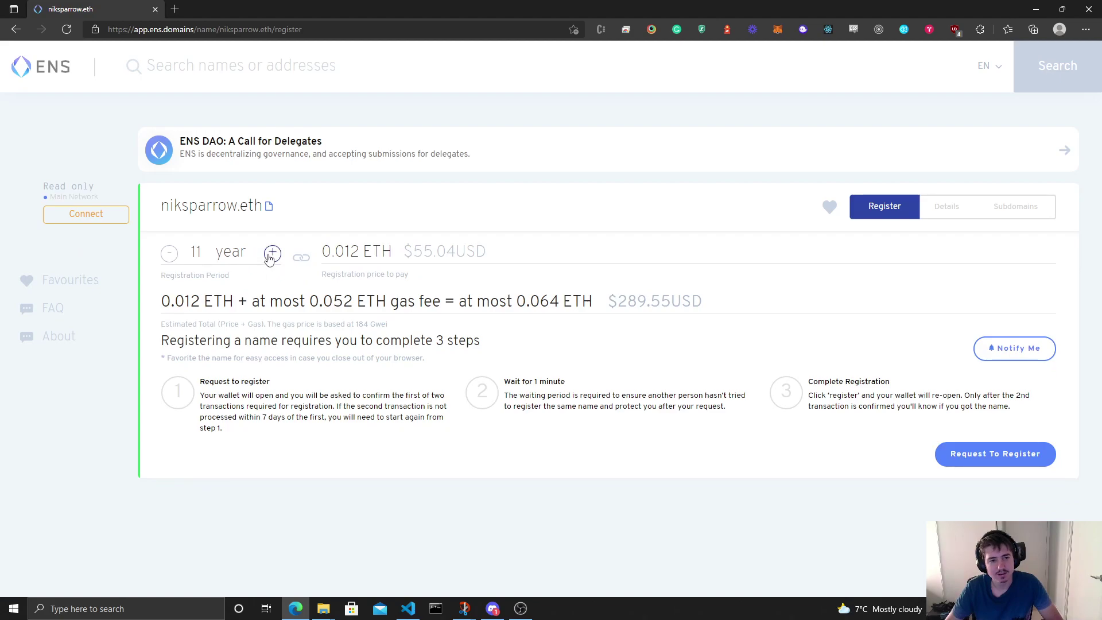
click(272, 252)
triple_click(170, 254)
triple_click(170, 254)
click(170, 253)
drag(254, 261, 157, 249)
click(400, 197)
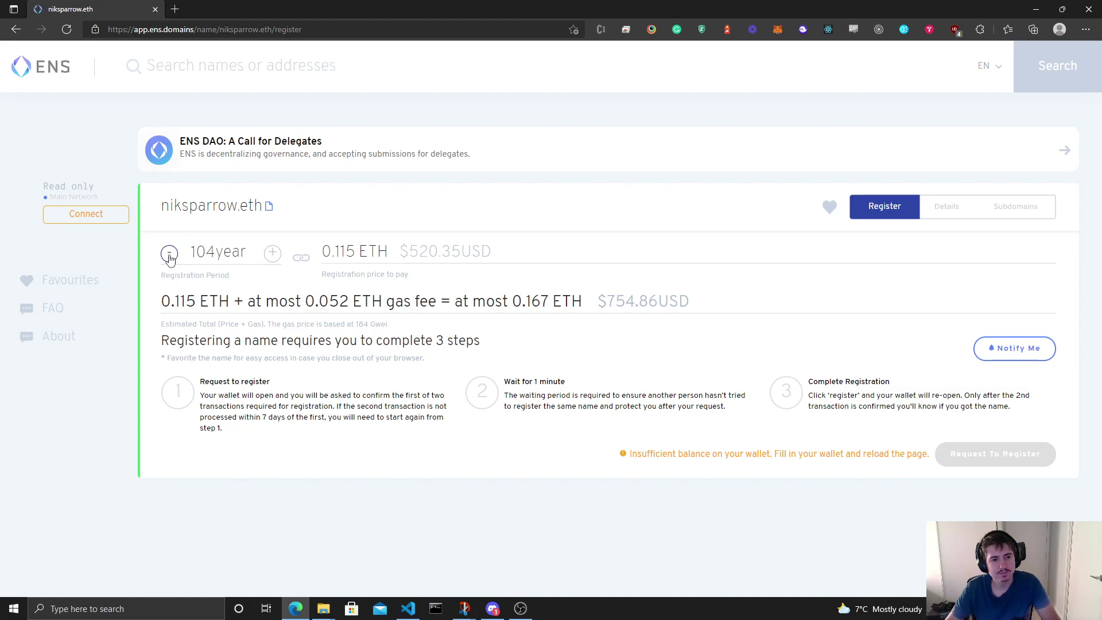
triple_click(170, 254)
click(170, 253)
triple_click(170, 254)
double_click(170, 254)
triple_click(170, 253)
double_click(170, 254)
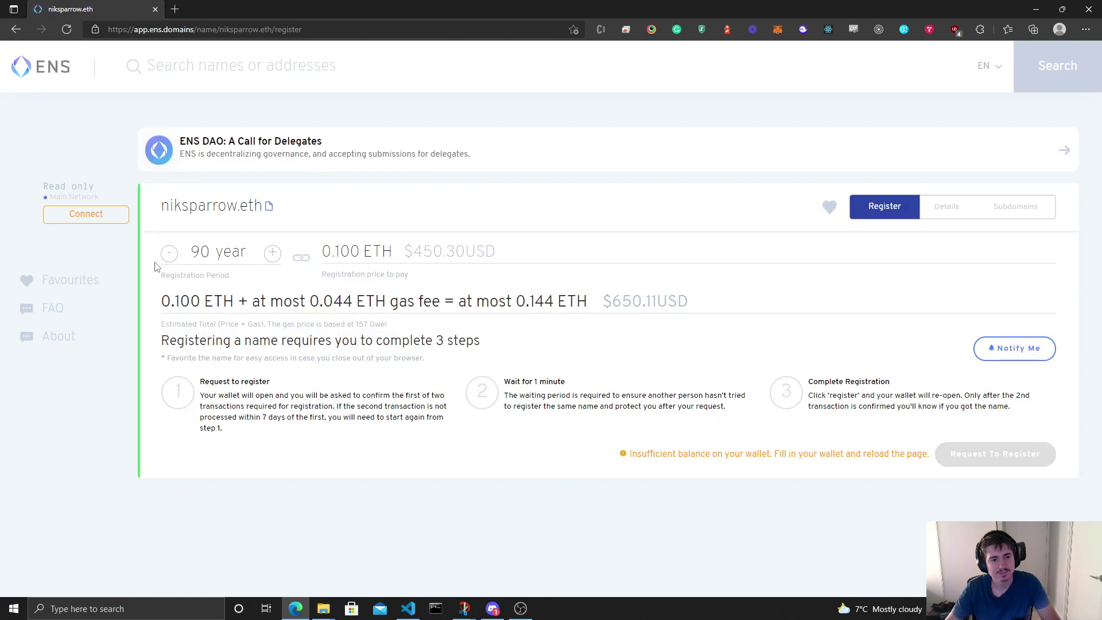
double_click(169, 253)
triple_click(170, 253)
triple_click(169, 253)
Step: Enter the registration period as 1, then 2, and finally 5 years
double_click(202, 252)
text(1)
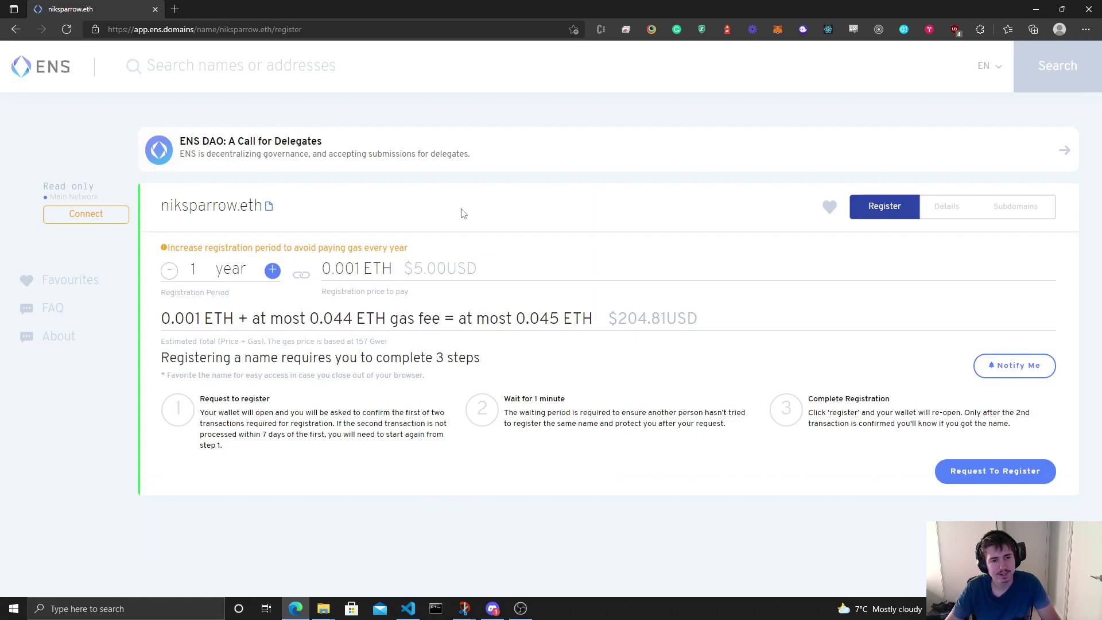
double_click(195, 269)
text(2)
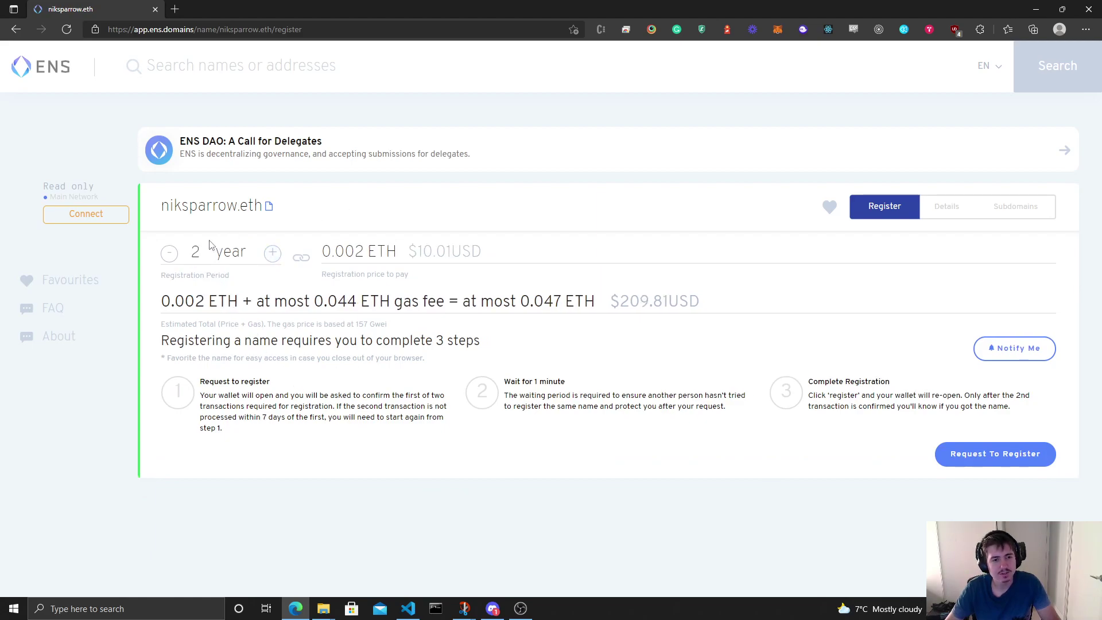
drag(209, 245, 191, 245)
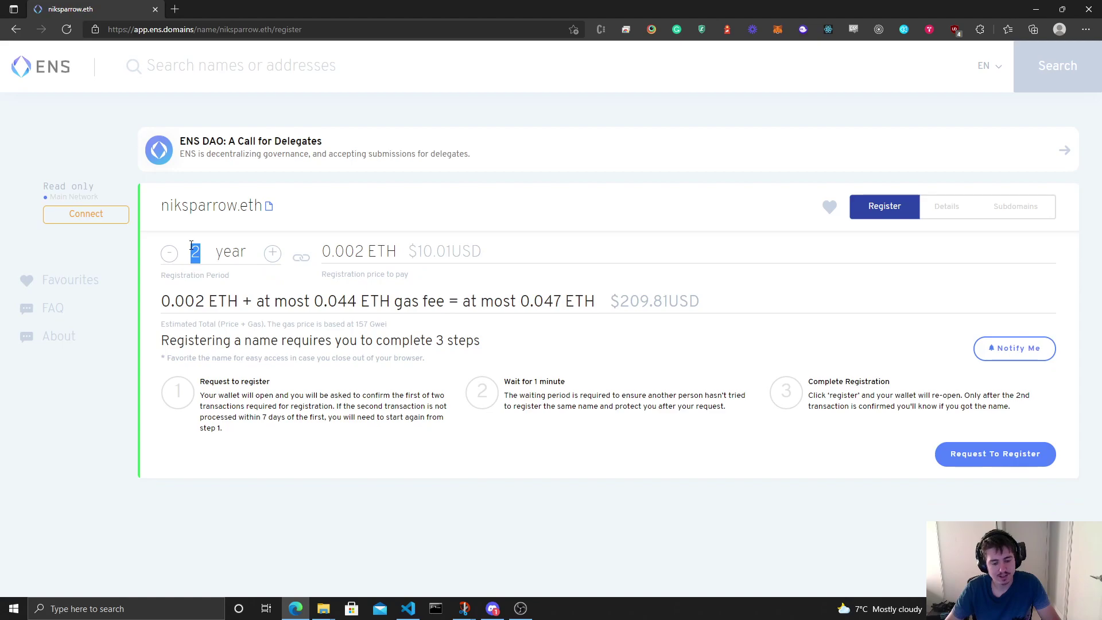
text(5)
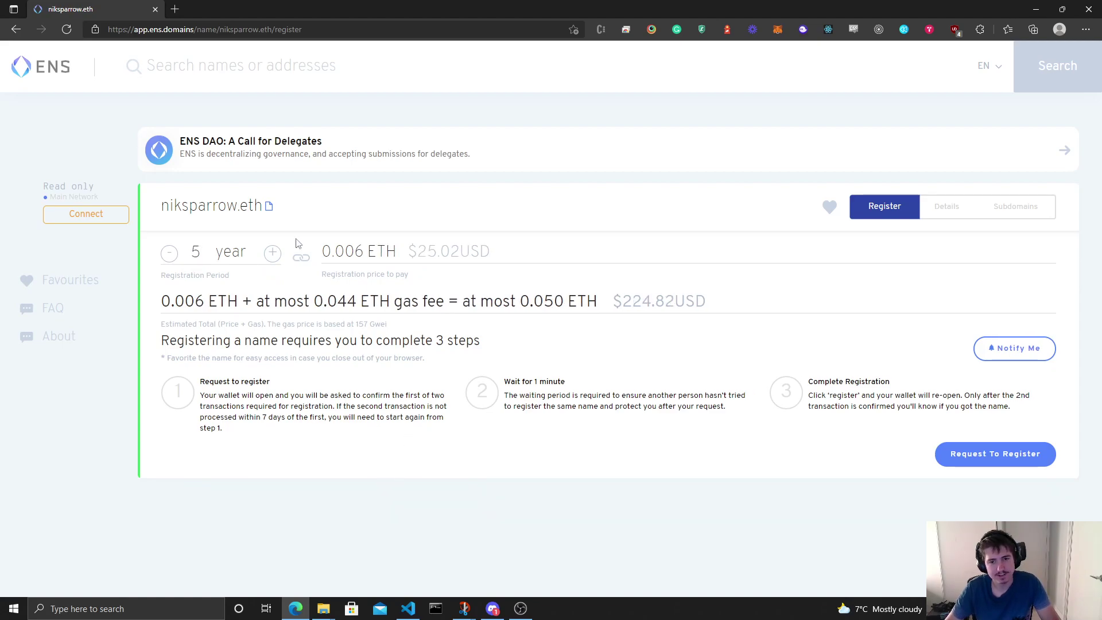
Step: Review the 5-year price of 0.006 ETH and the estimated total of at most 0.050 ETH
drag(417, 252, 435, 255)
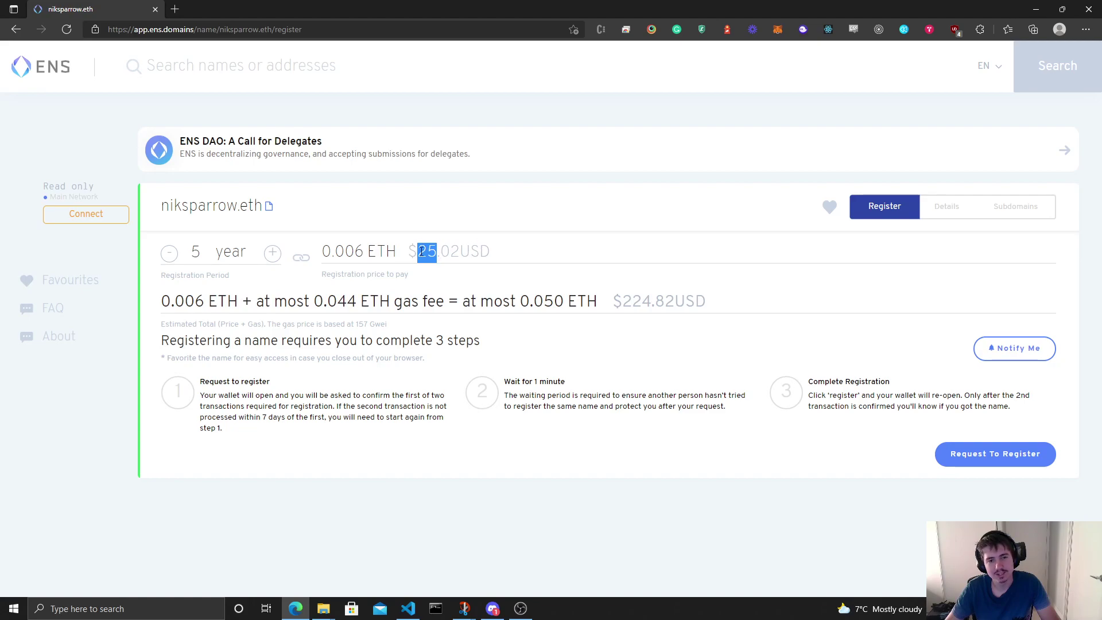
click(430, 251)
drag(481, 301, 623, 298)
click(650, 277)
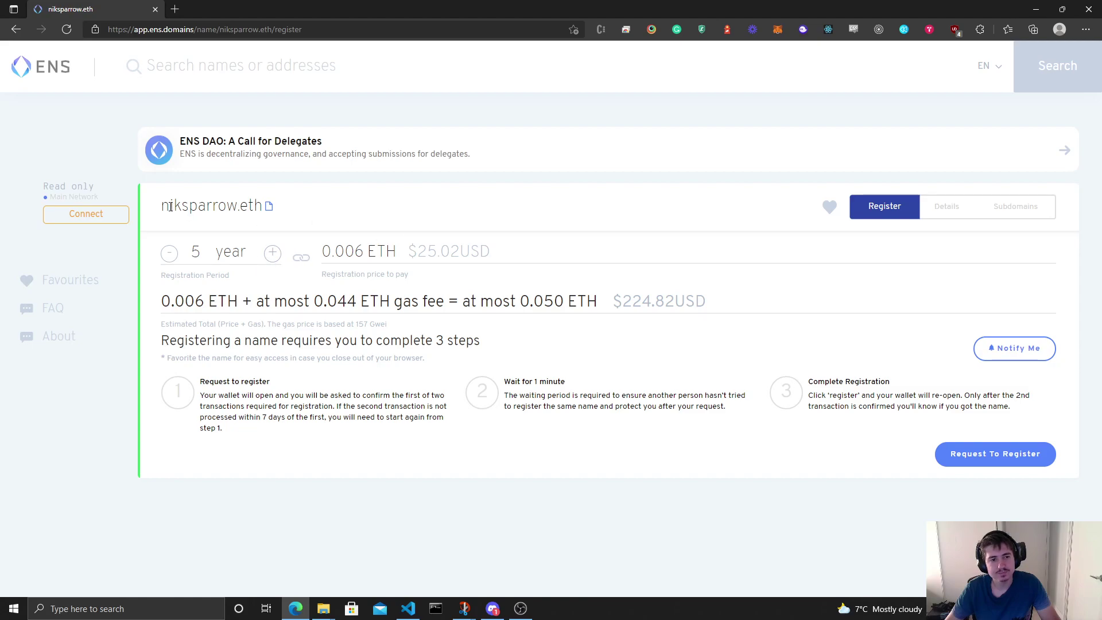
drag(167, 206, 262, 200)
click(464, 211)
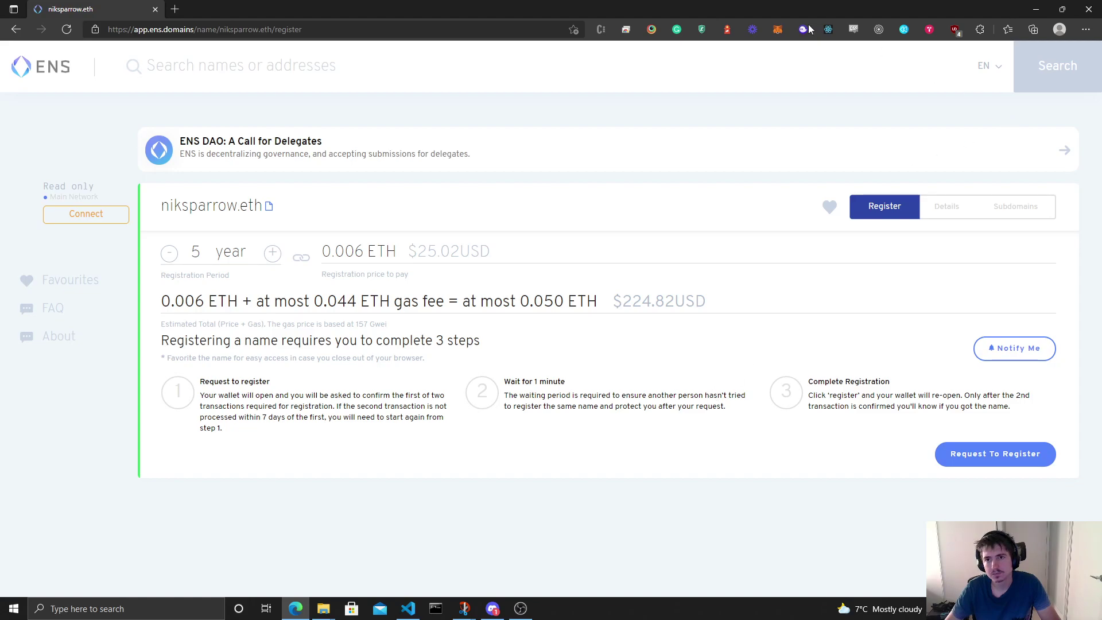
Step: Connect the MetaMask wallet to the ENS App from the wallet-selection dialog
click(778, 30)
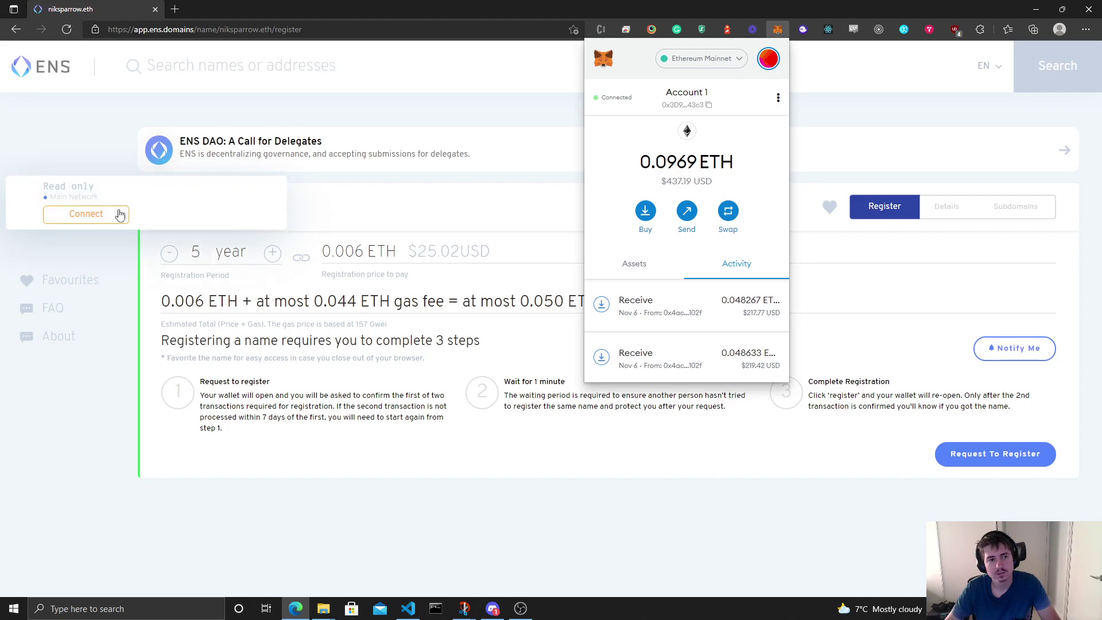
click(69, 218)
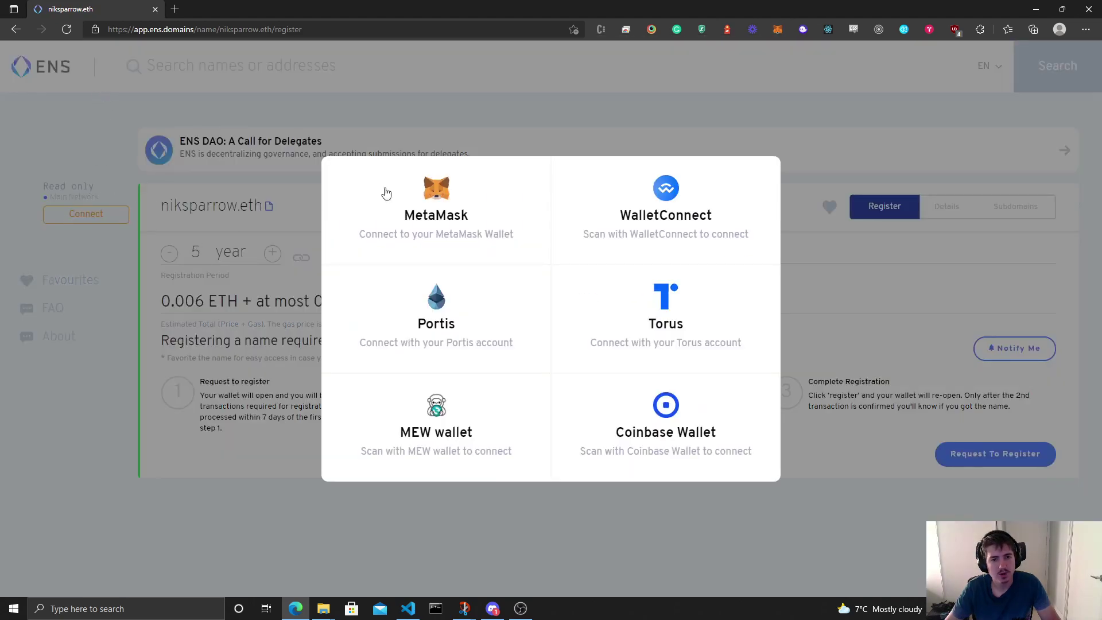
click(432, 202)
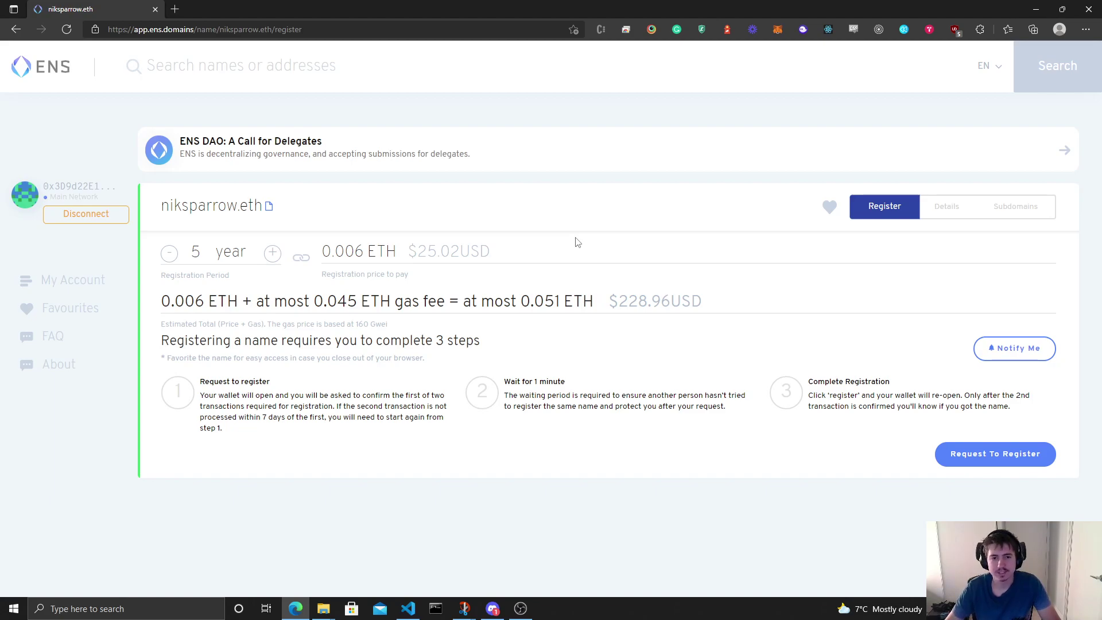
Step: Request to register niksparrow.eth and review the 0.005535 ETH gas fee in MetaMask
click(1035, 455)
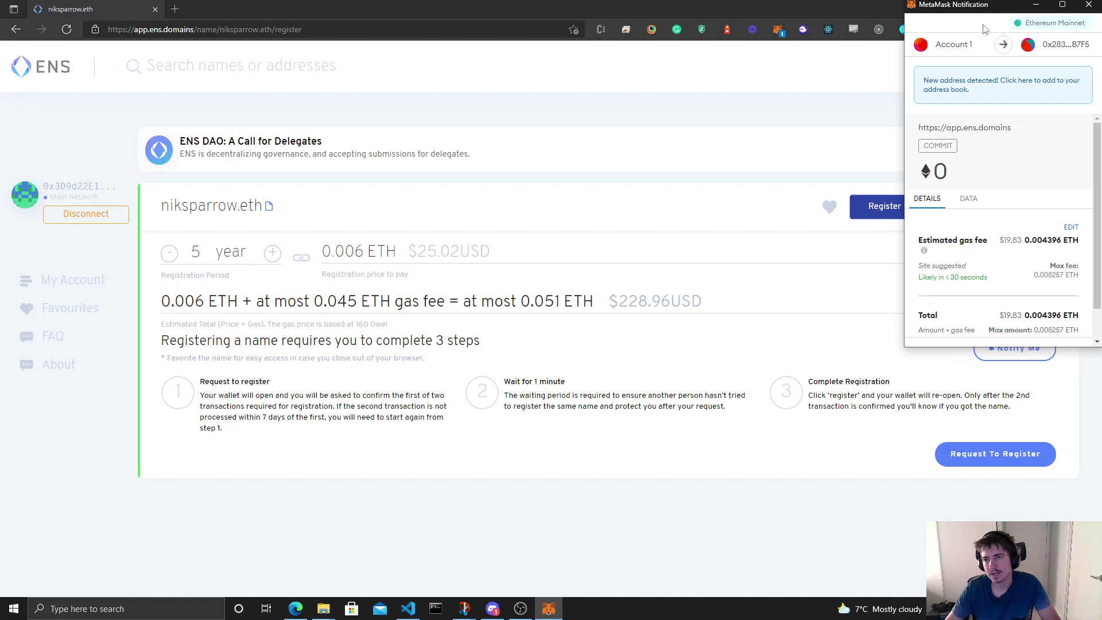
scroll(1091, 225, down, 2)
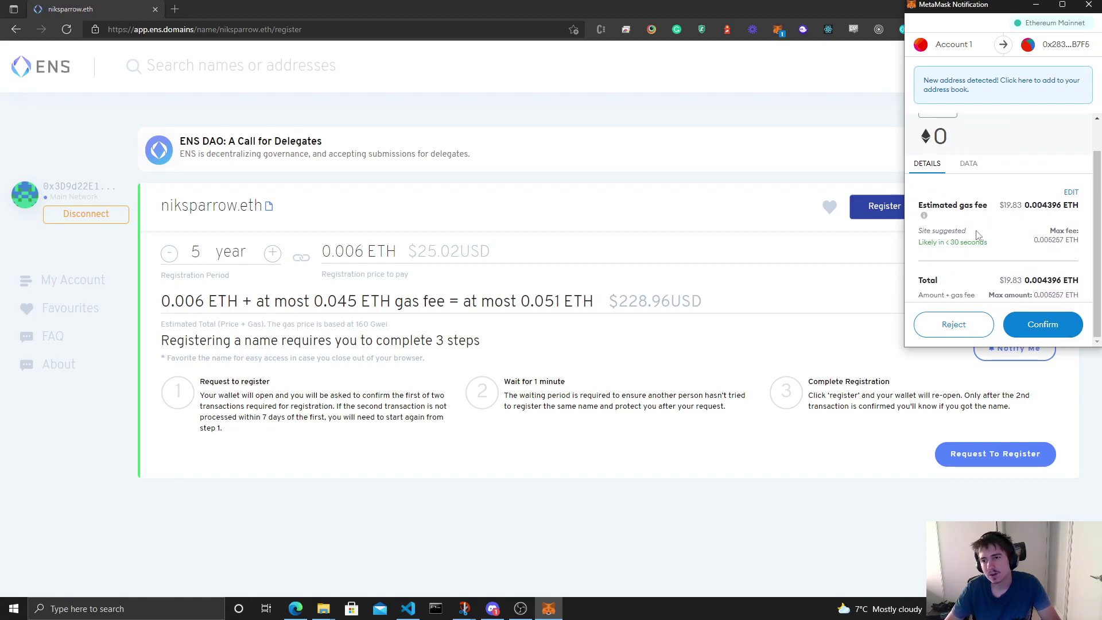
scroll(985, 236, up, 2)
scroll(987, 236, down, 2)
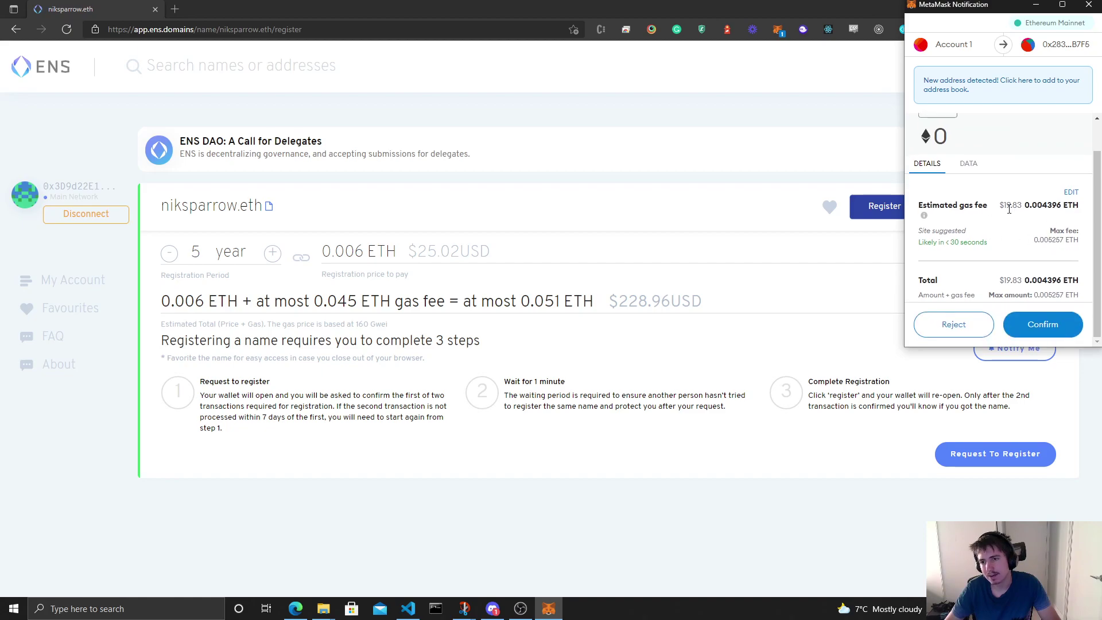
drag(1008, 208, 1017, 207)
drag(1006, 281, 1022, 280)
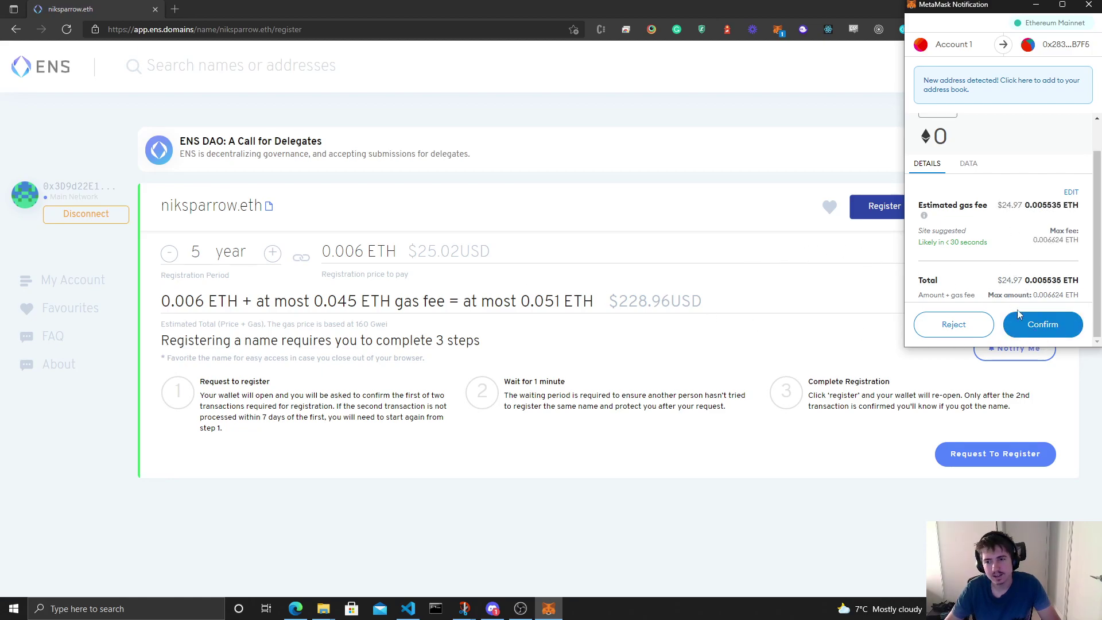
Step: Confirm the commit transaction in MetaMask and wait out the one-minute period
click(1029, 333)
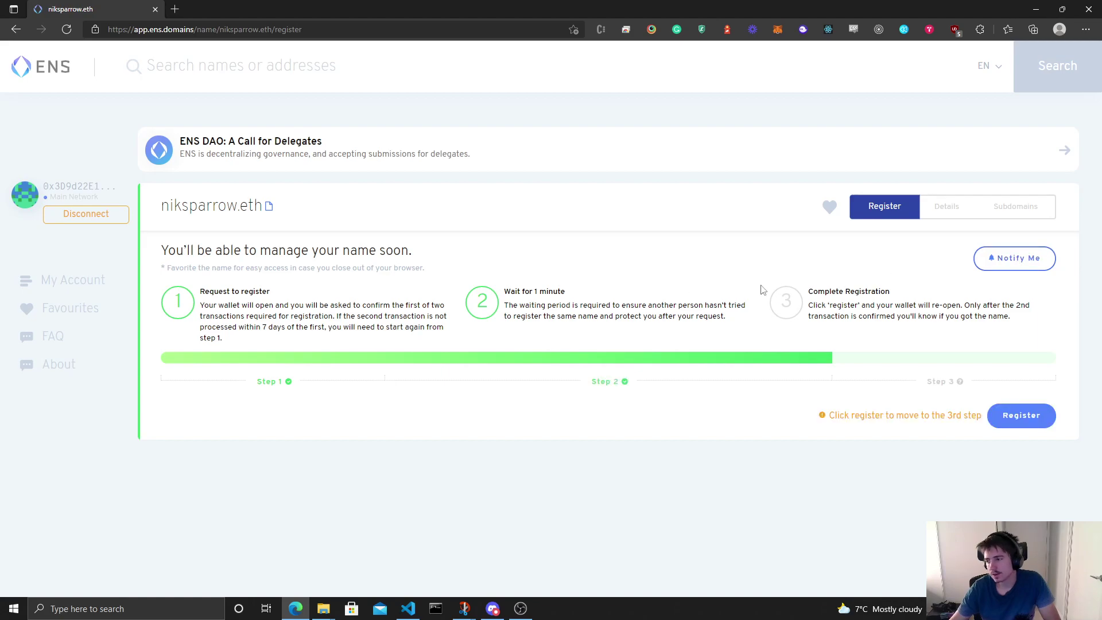
Step: Start the final Register transaction and confirm it in MetaMask, leaving it pending
click(1021, 415)
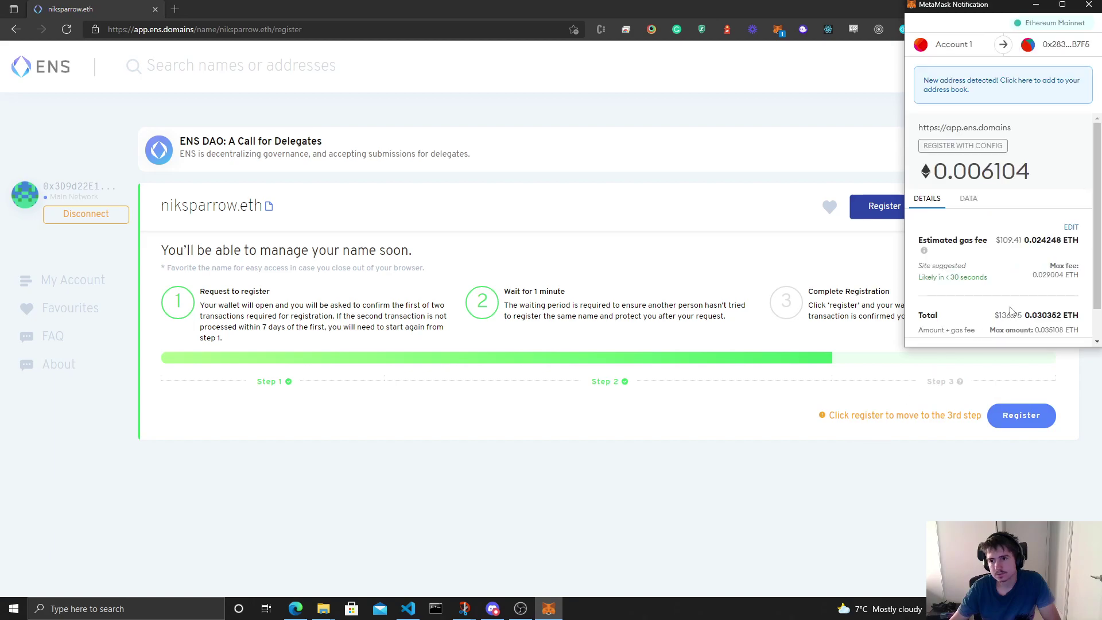
scroll(994, 325, down, 1)
scroll(995, 221, up, 1)
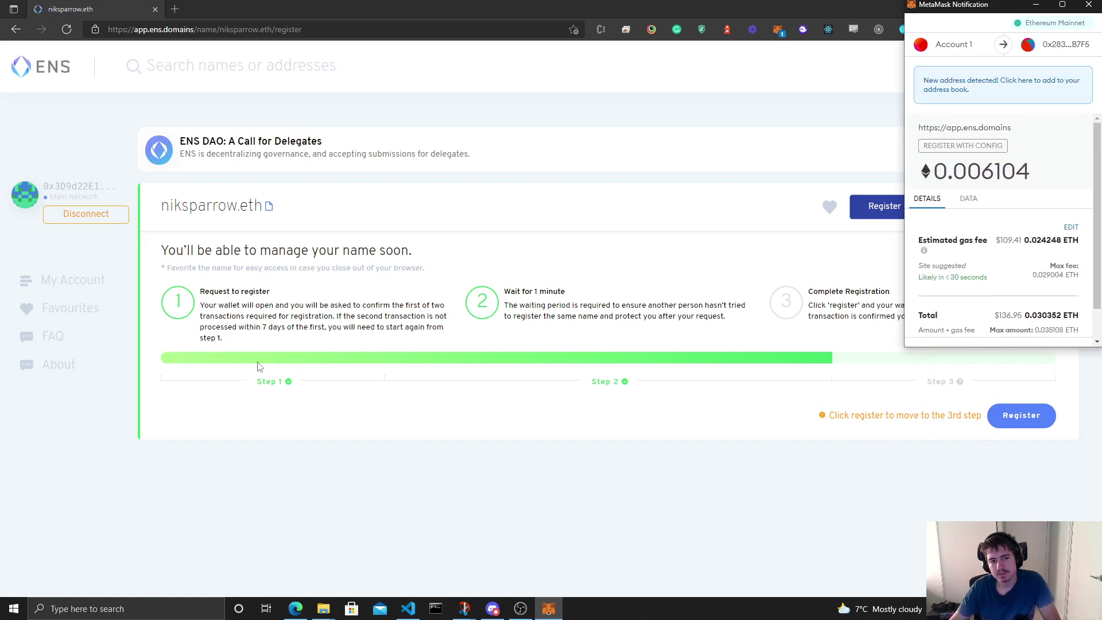
scroll(980, 241, down, 1)
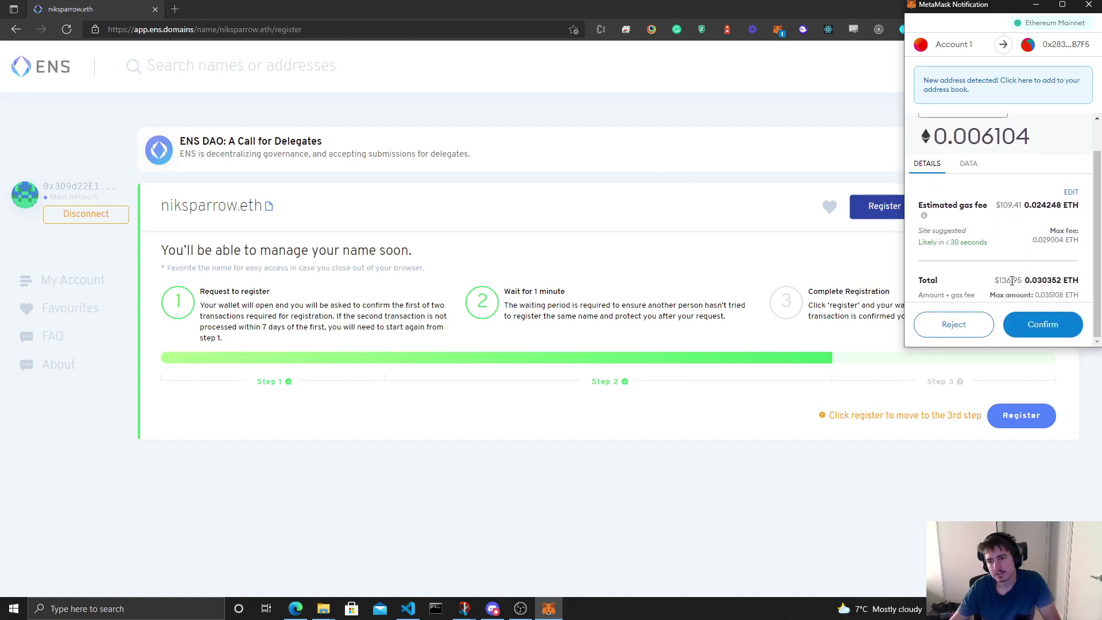
click(1045, 324)
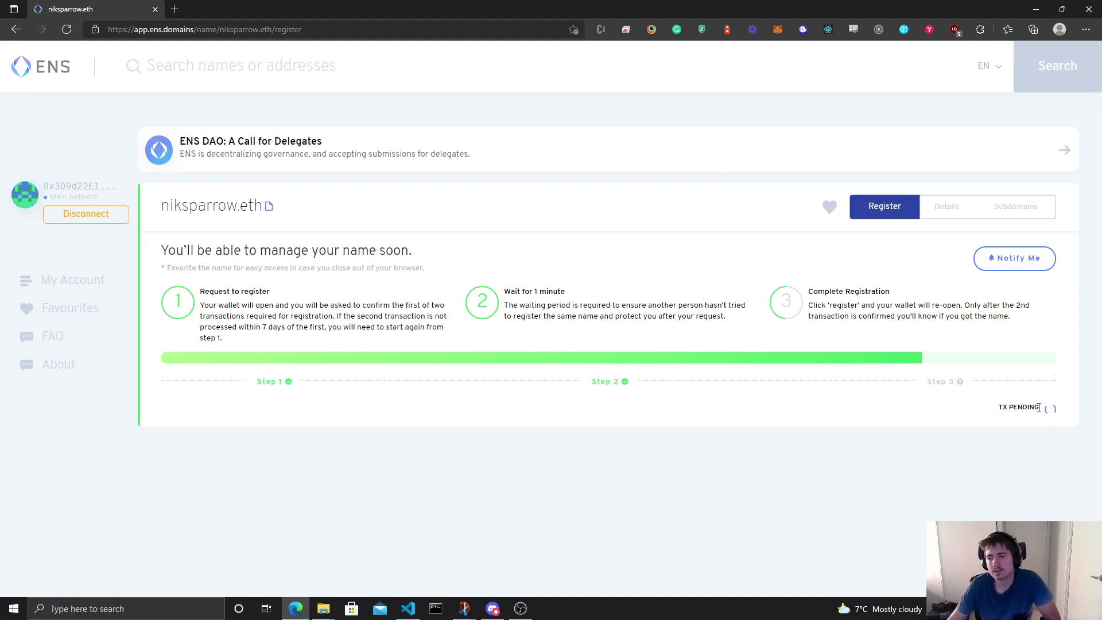
drag(1003, 408, 1031, 405)
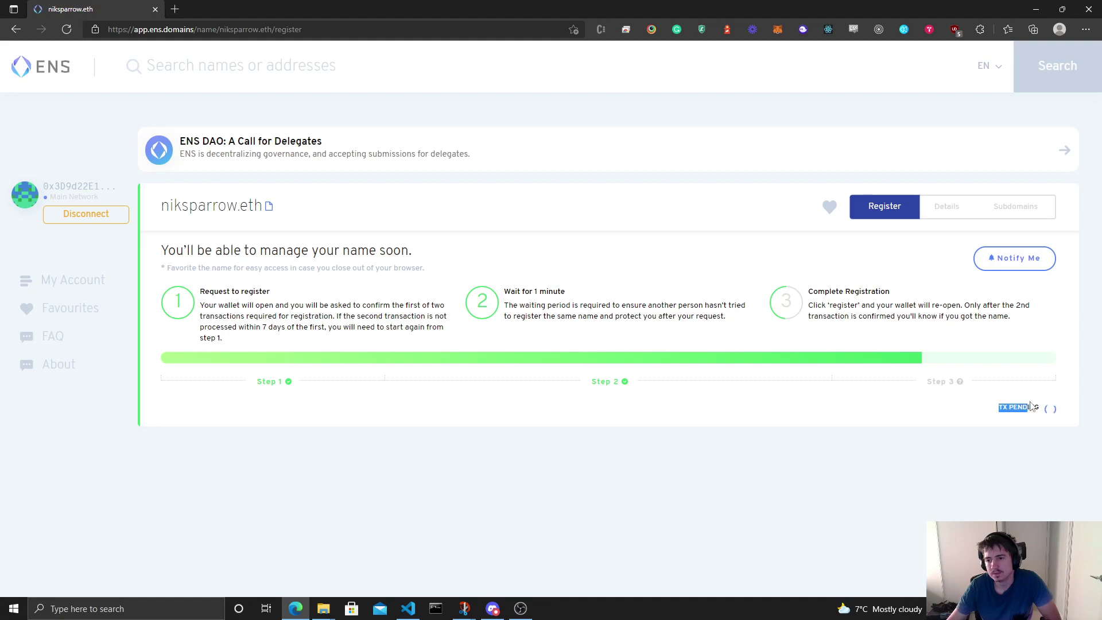
click(1052, 429)
mouse_move(945, 385)
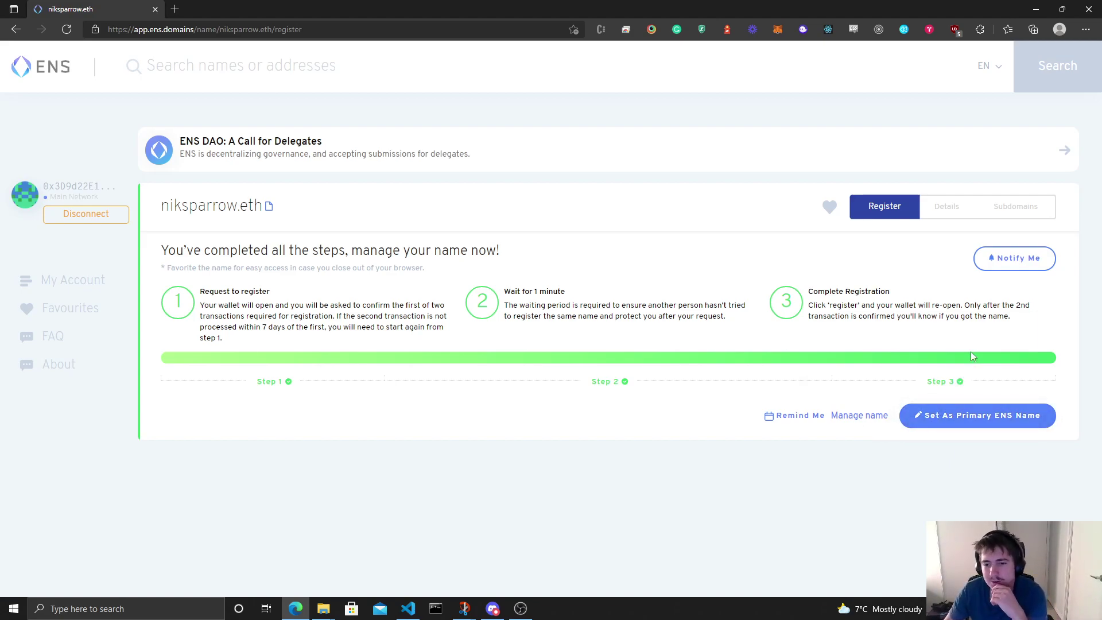
Step: Pick niksparrow.eth from the owned names as the primary ENS name and save it
click(970, 420)
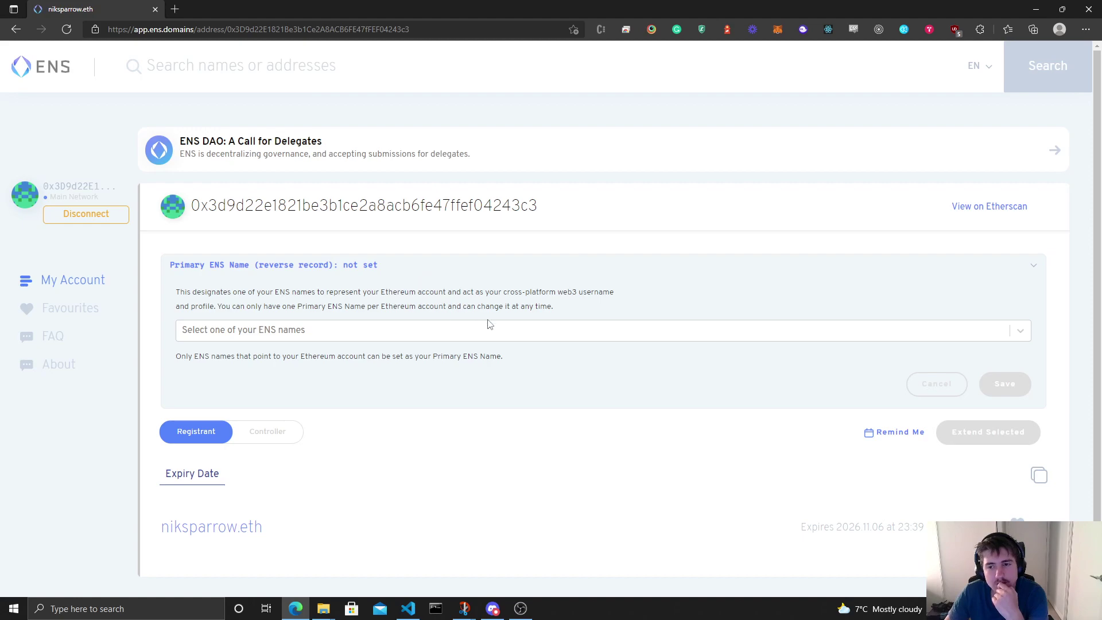
click(510, 330)
click(294, 359)
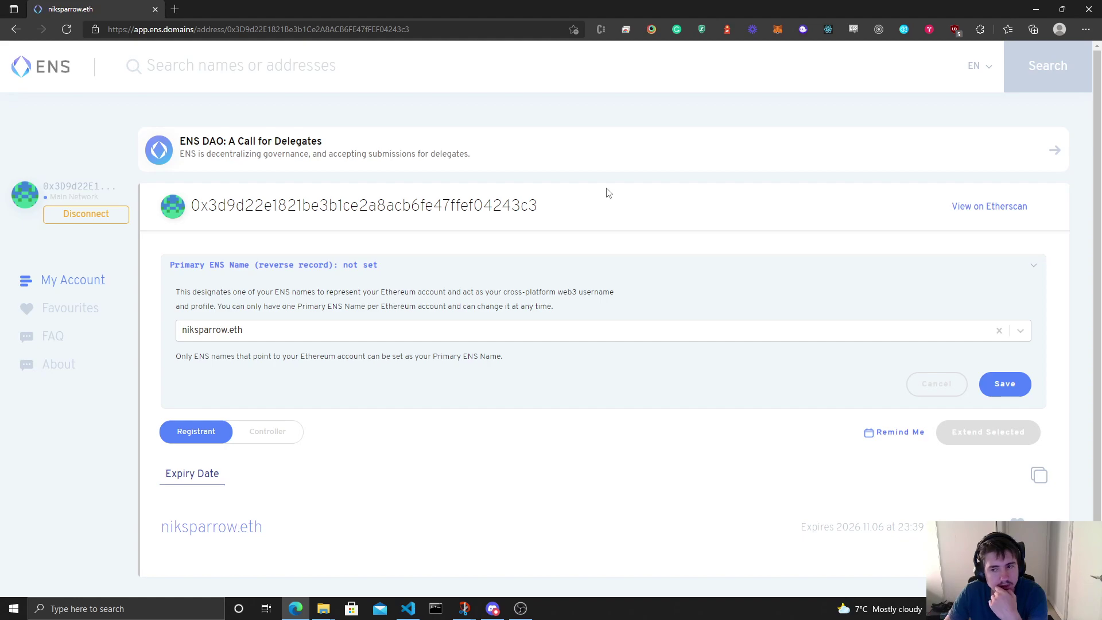
click(1005, 384)
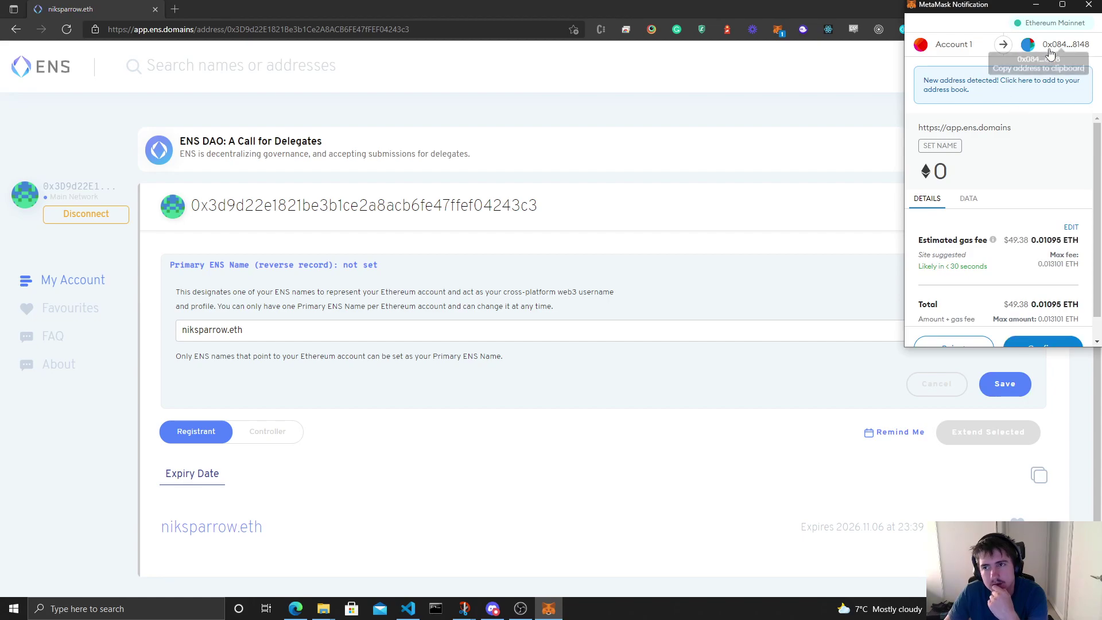
Step: Review the Set Name transaction's gas fee and total in MetaMask, then confirm it
scroll(1040, 164, down, 1)
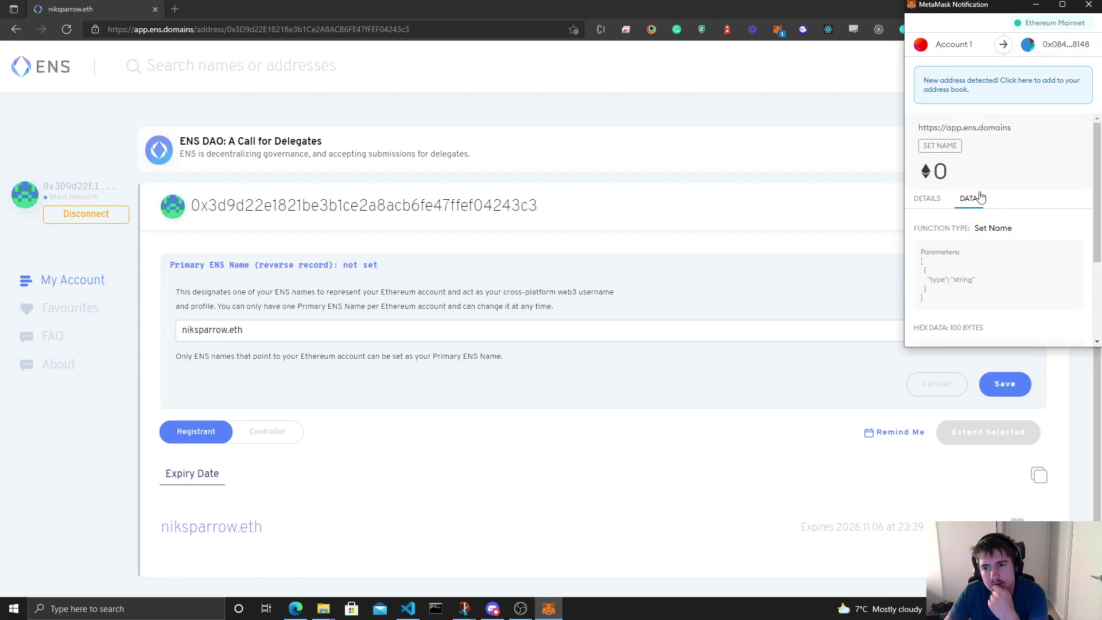
click(927, 201)
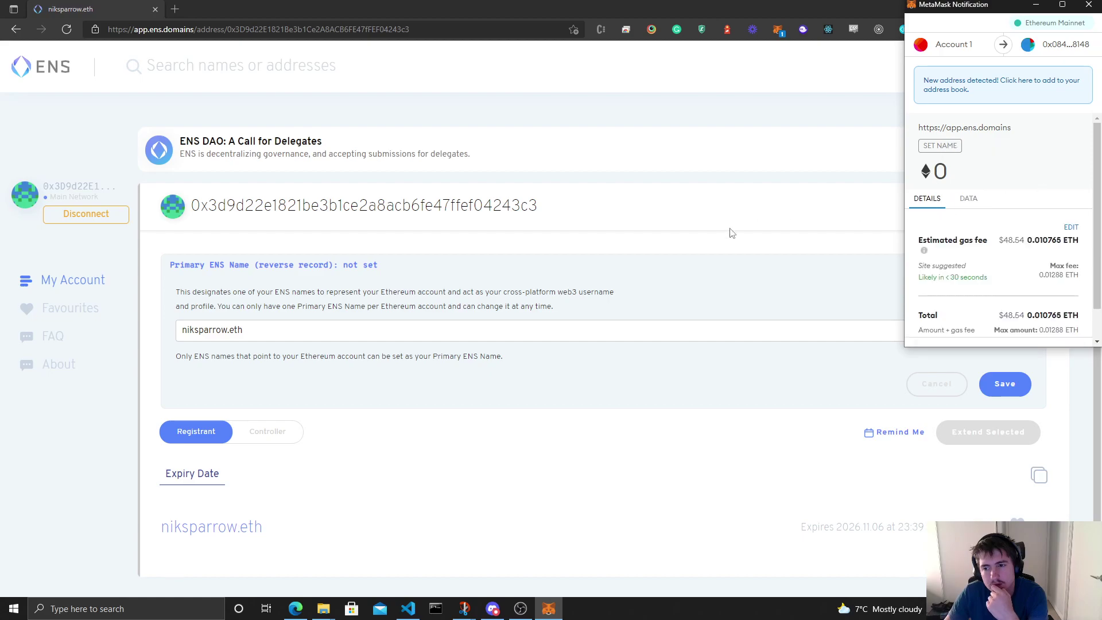
scroll(1011, 236, down, 1)
click(1052, 329)
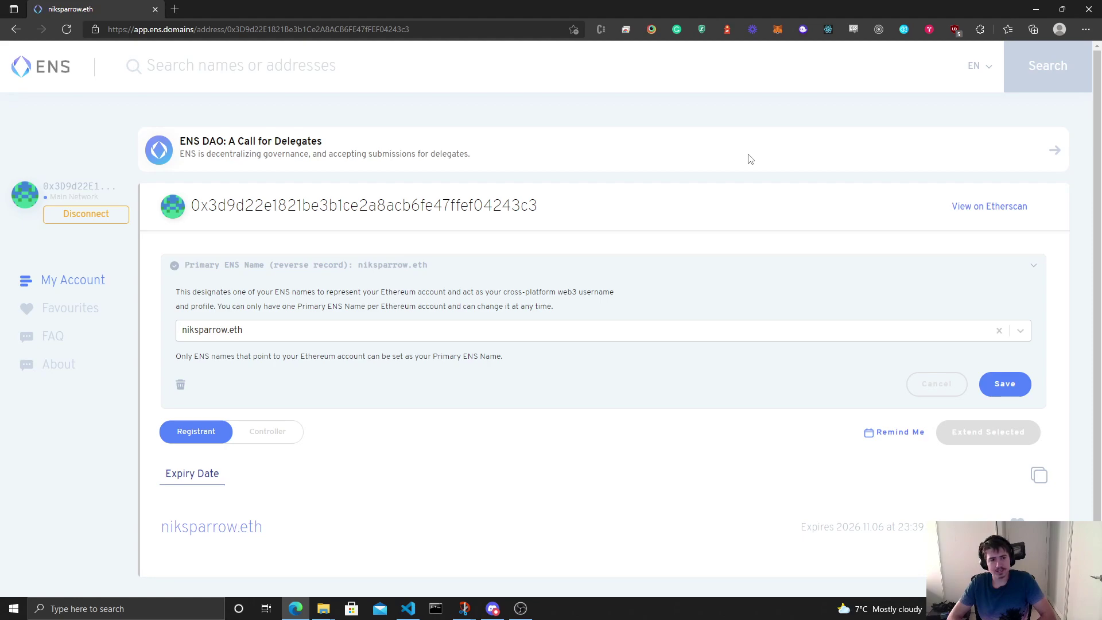
Step: Read the Primary ENS Name description, including the one-primary-name-per-account rule
drag(216, 293, 663, 293)
click(669, 295)
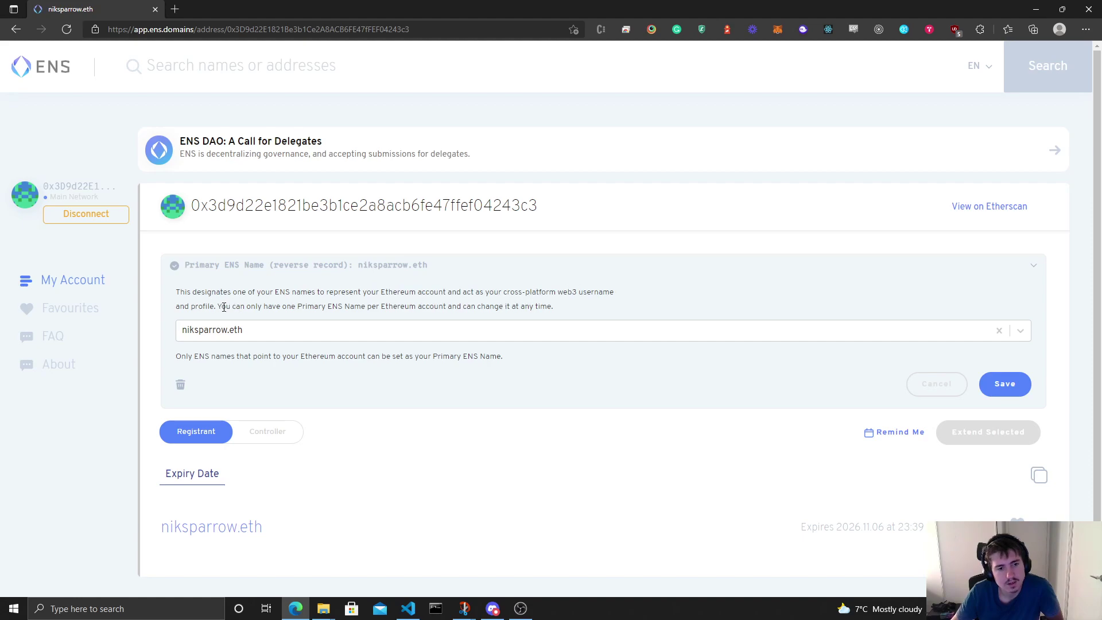
drag(224, 307, 577, 310)
click(577, 309)
drag(188, 356, 521, 354)
scroll(521, 354, down, 1)
click(622, 379)
Step: Look at the primary name list without changing it, then open MetaMask's recent activity
click(266, 315)
click(387, 291)
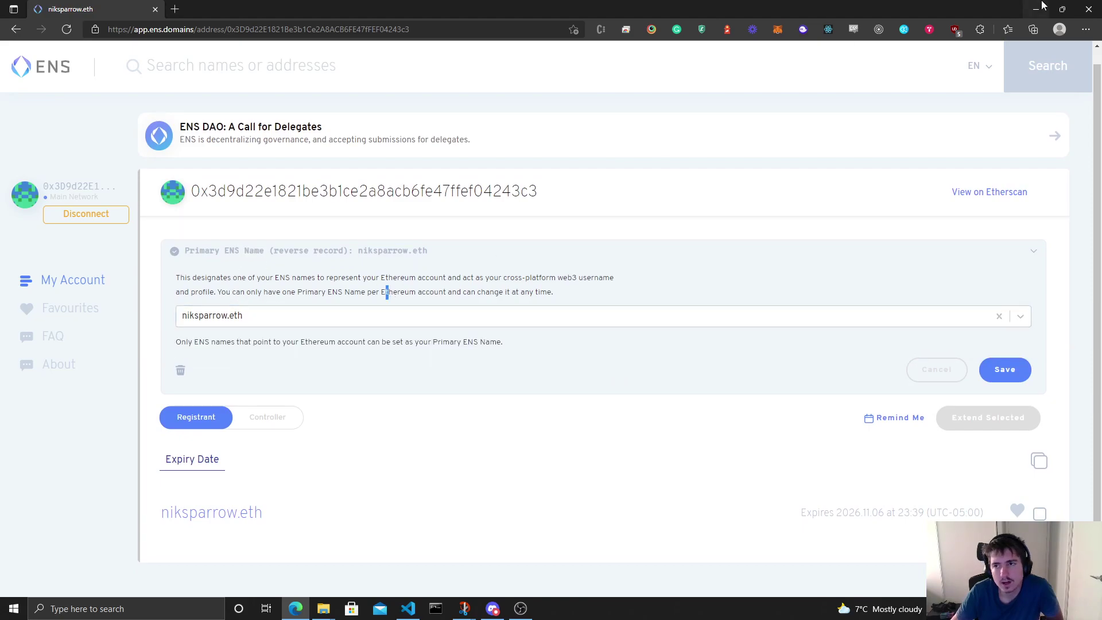
click(775, 33)
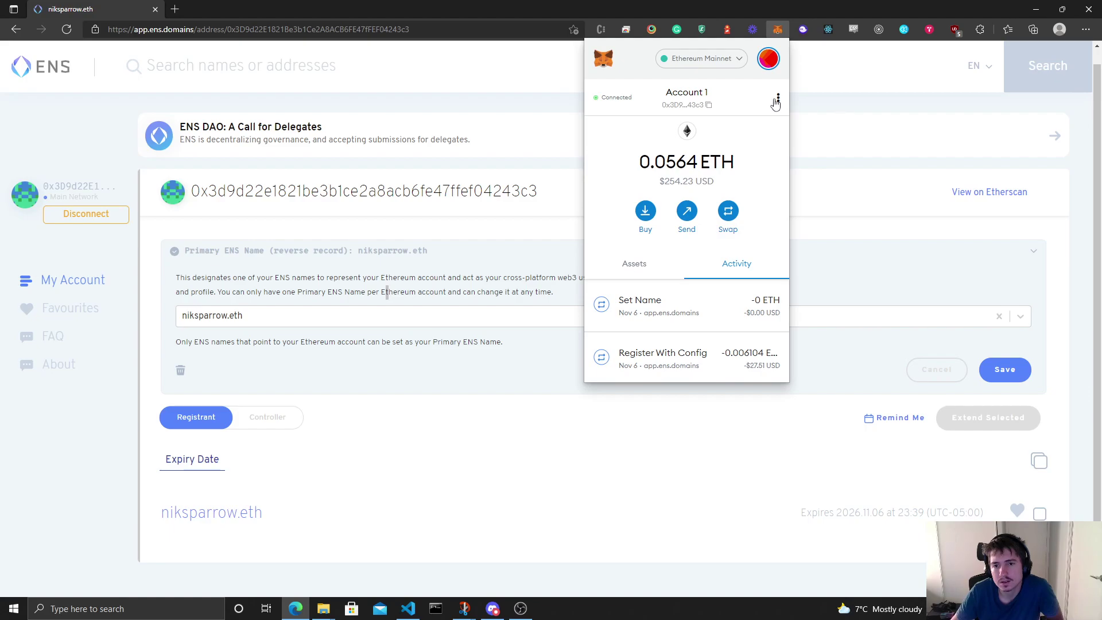
Step: Search Google for 'metamask use ens name' and open the MetaMask ENS transaction article
click(175, 9)
text(metamask use ens name)
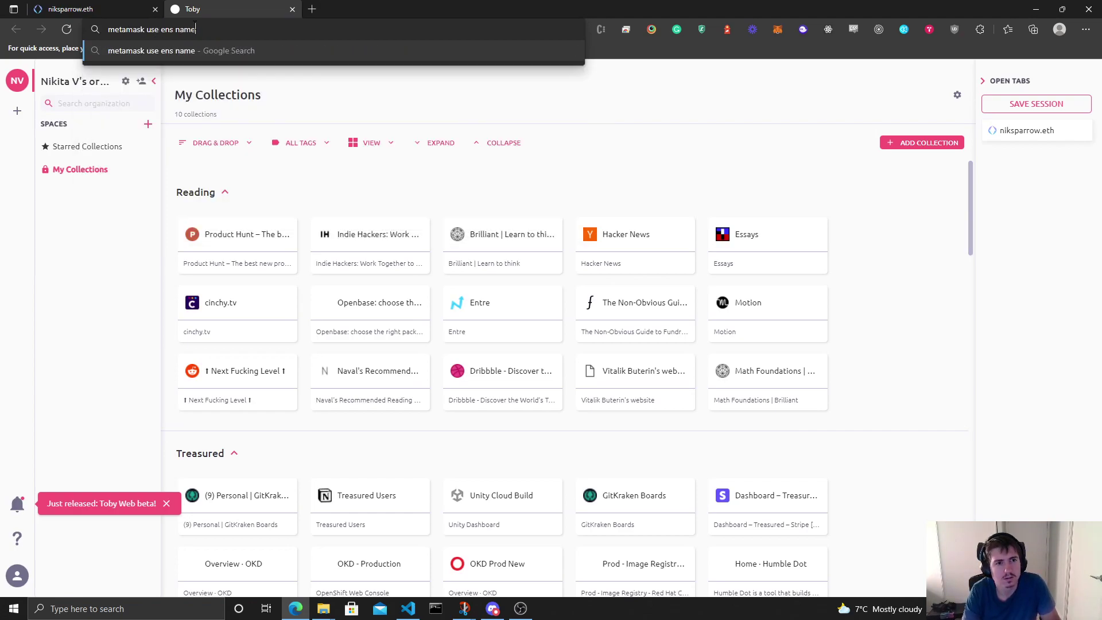
key(Return)
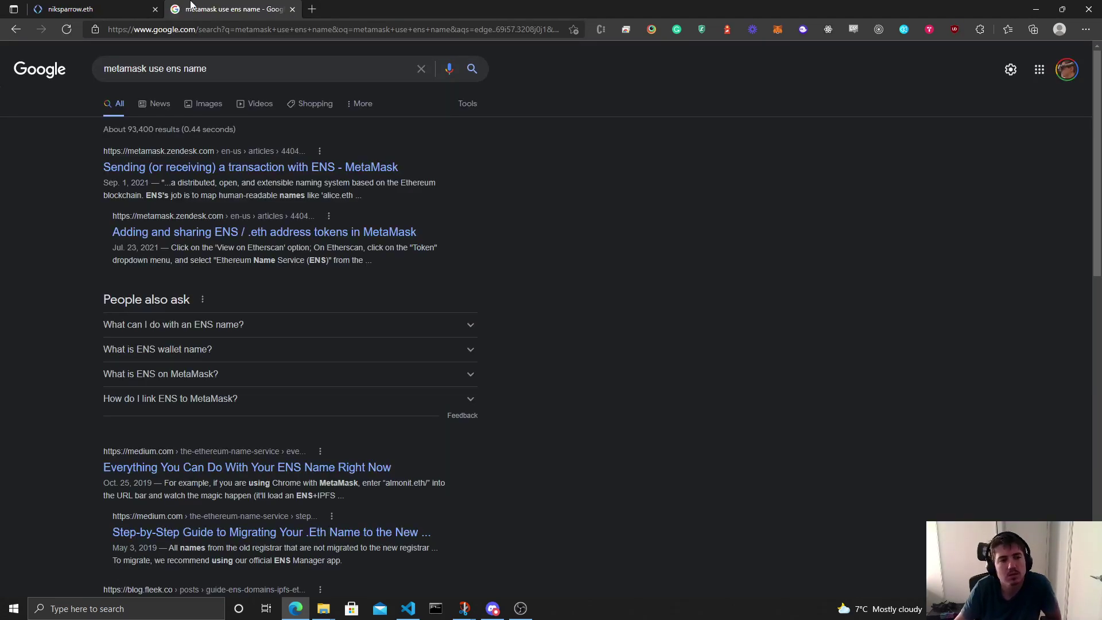
click(372, 176)
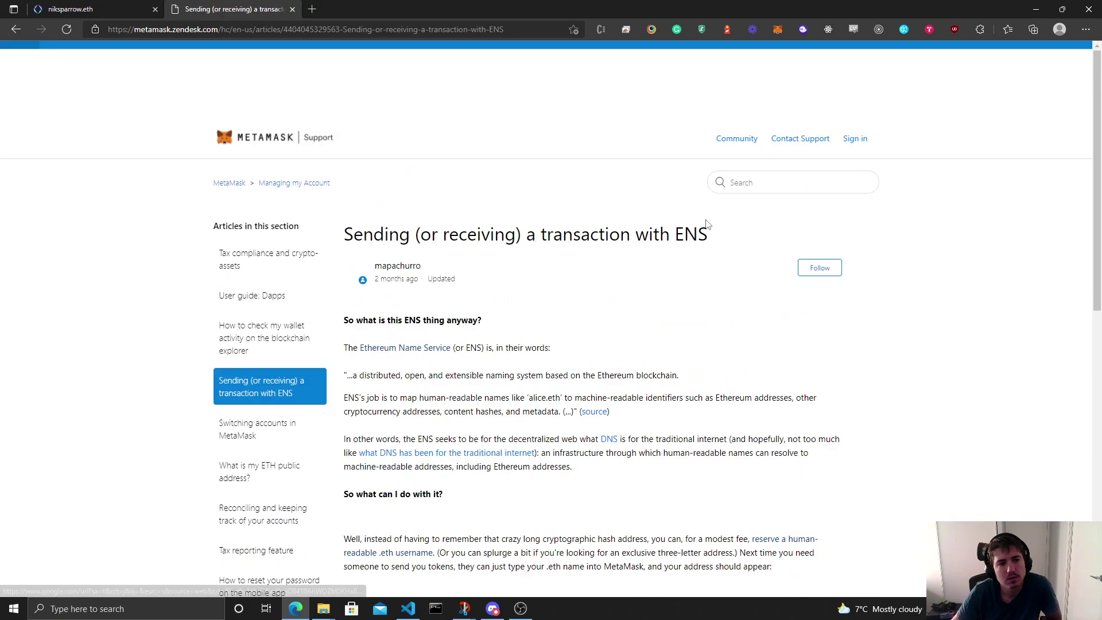
Step: Read the article's lines on .eth usernames, three-letter names and receiving tokens by name
scroll(905, 293, down, 4)
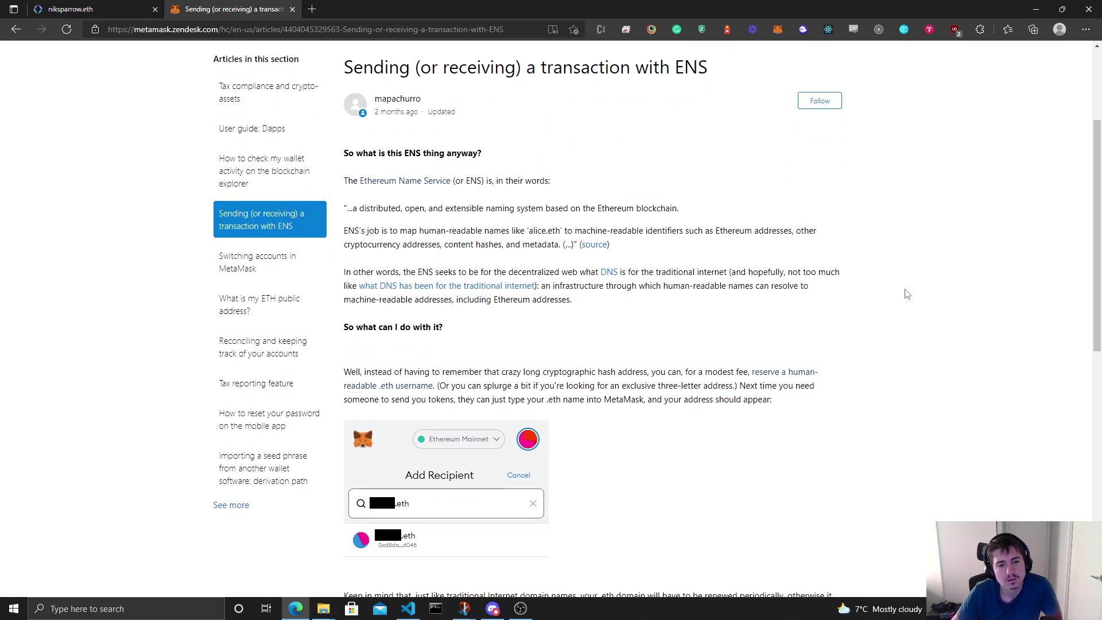
scroll(906, 292, down, 1)
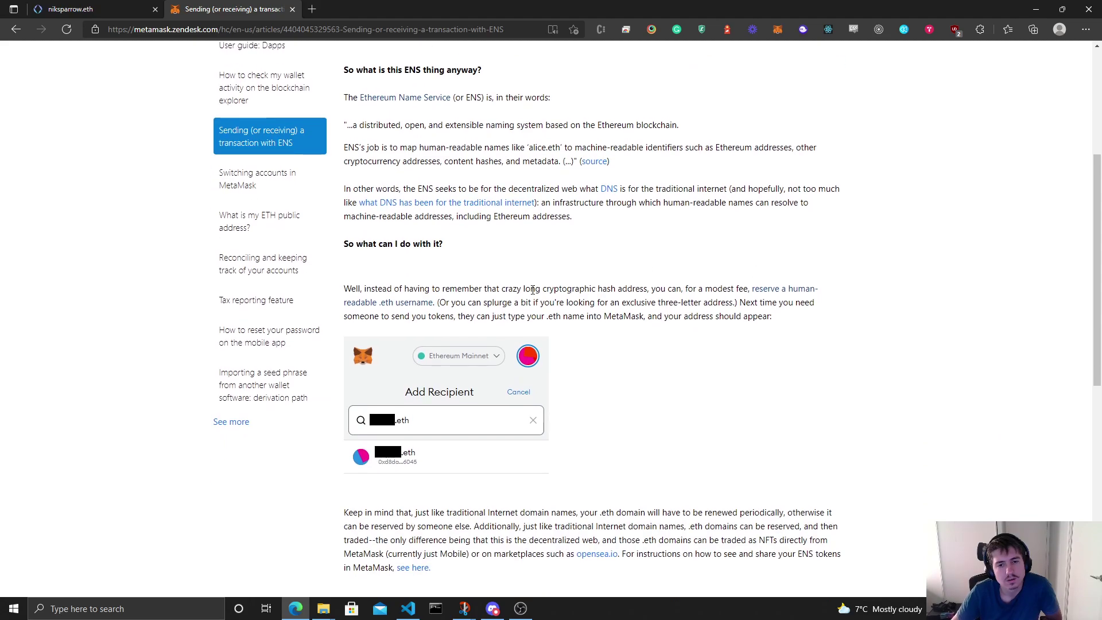
drag(695, 289, 853, 293)
click(853, 294)
drag(461, 303, 881, 305)
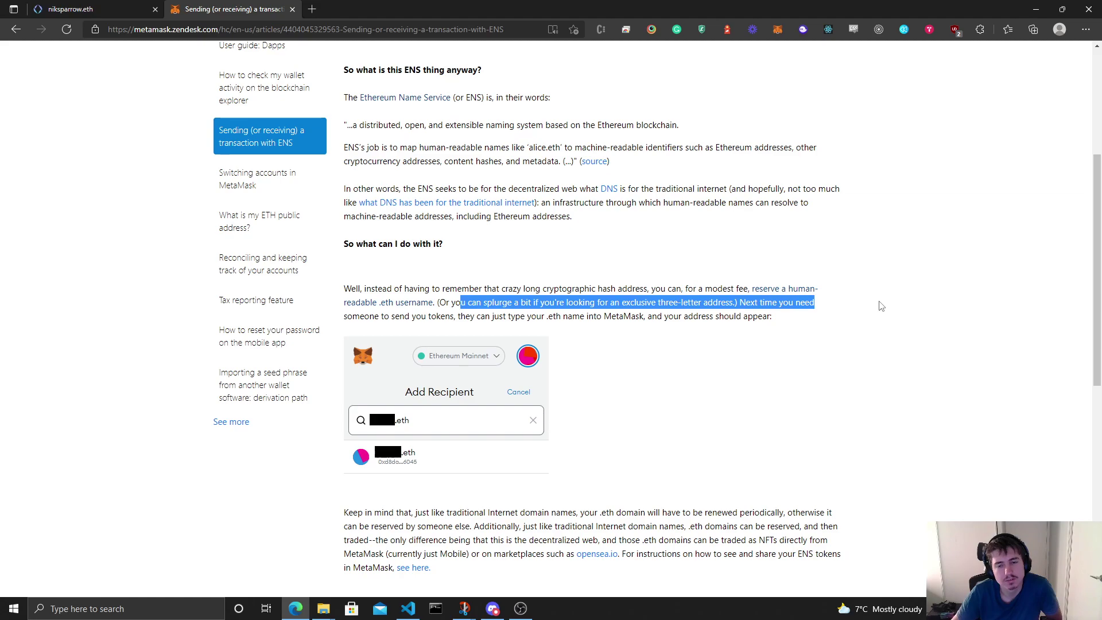
click(881, 306)
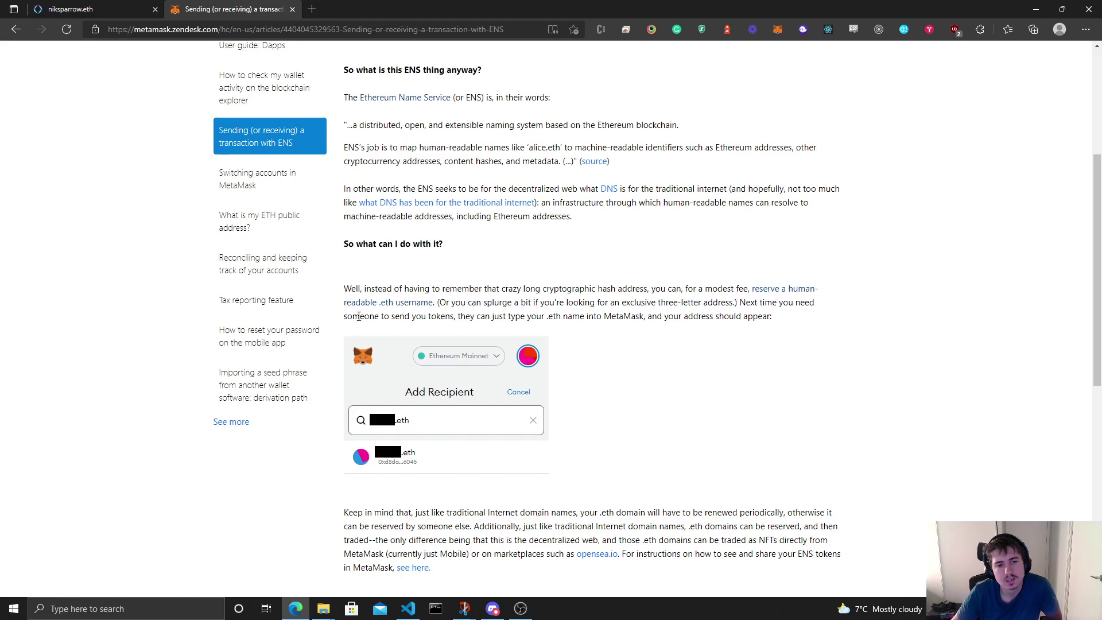
drag(352, 317, 786, 323)
click(831, 328)
scroll(831, 329, down, 2)
scroll(831, 328, up, 4)
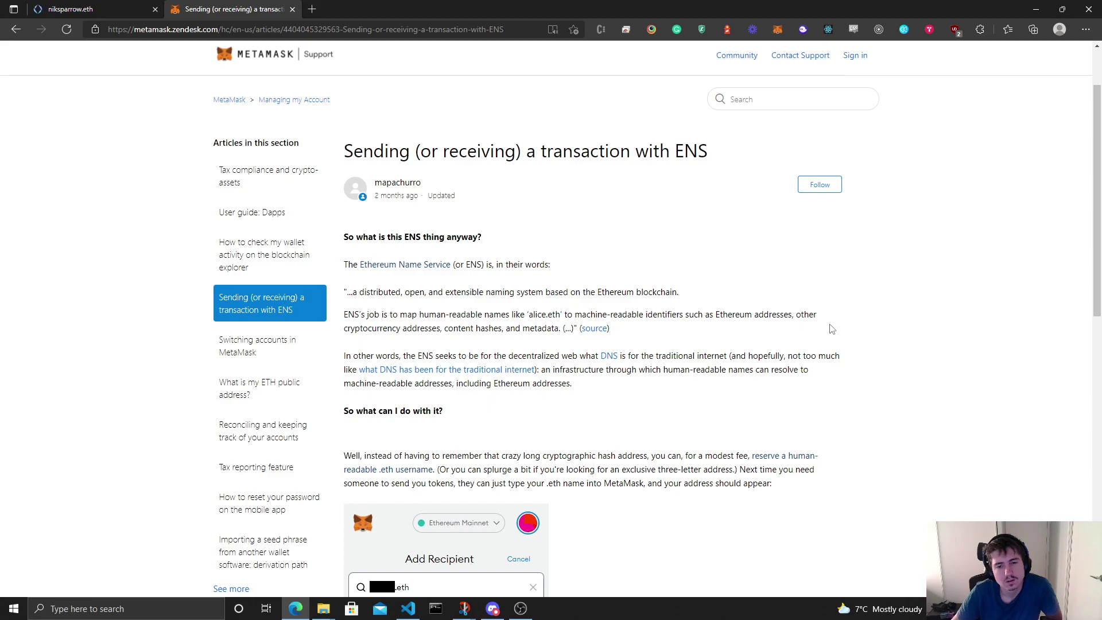
scroll(716, 339, down, 4)
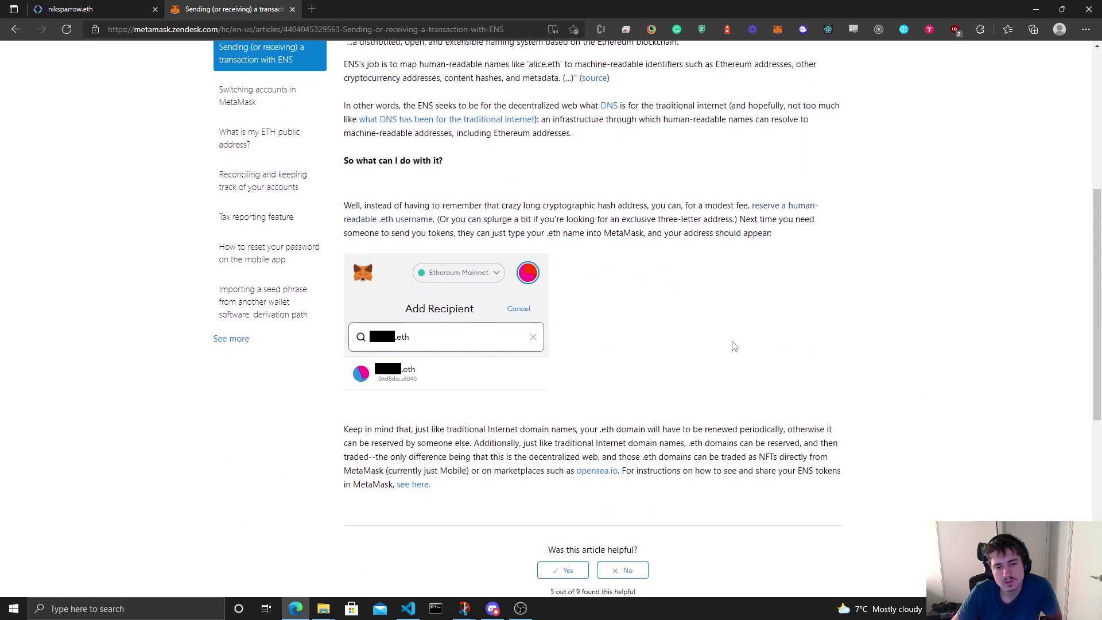
Step: On the niksparrow.eth tab, scroll MetaMask's Activity list, check the ⋮ menu, then close it
click(111, 6)
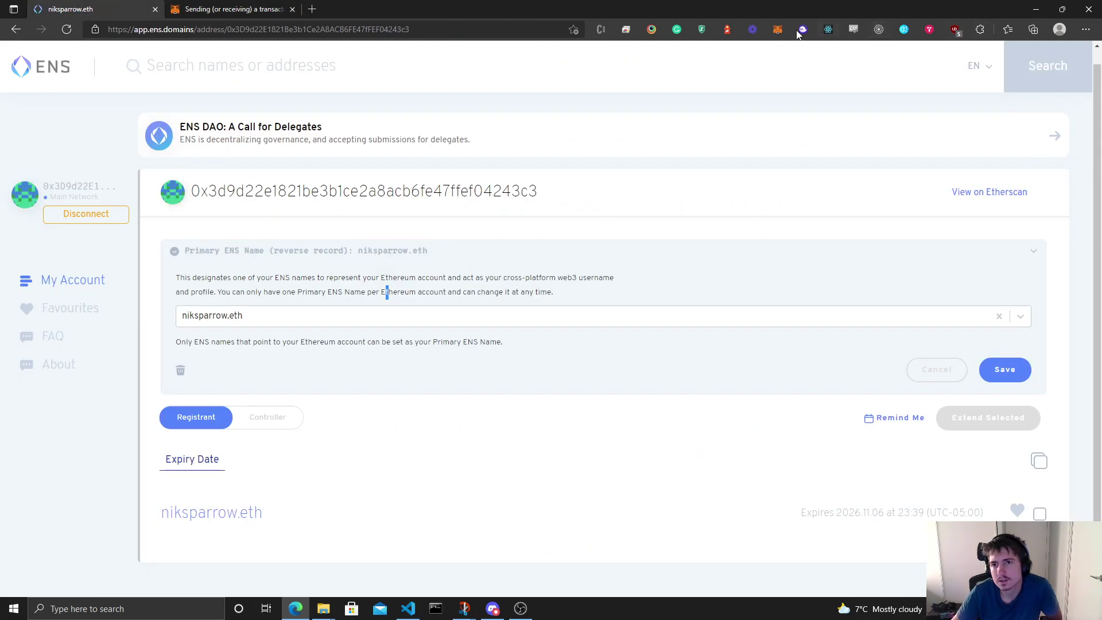
click(778, 30)
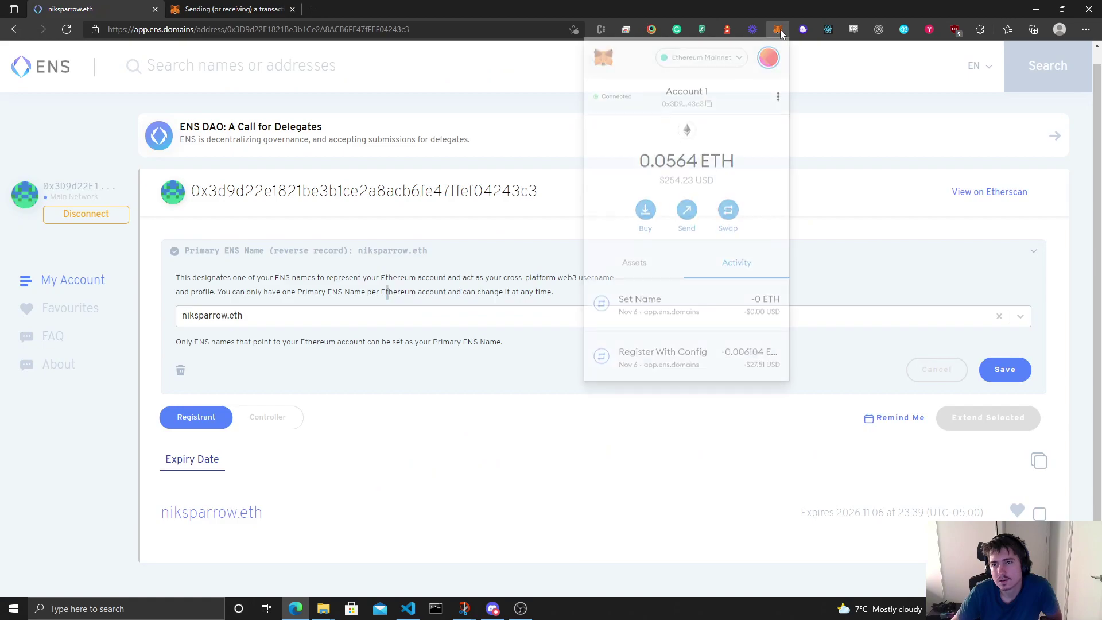
click(517, 113)
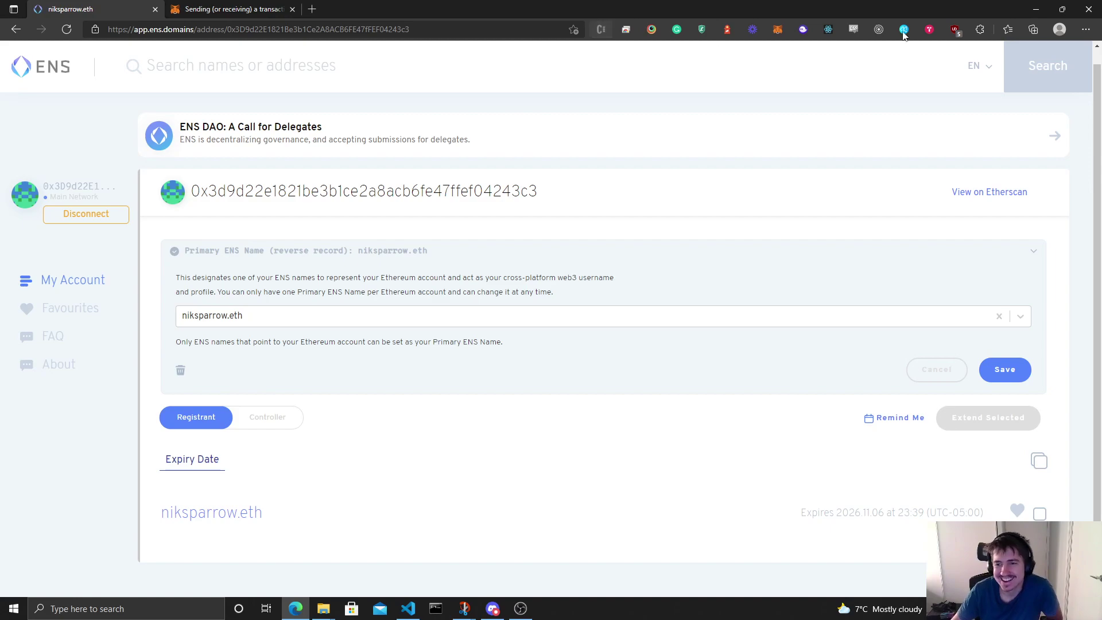
click(778, 29)
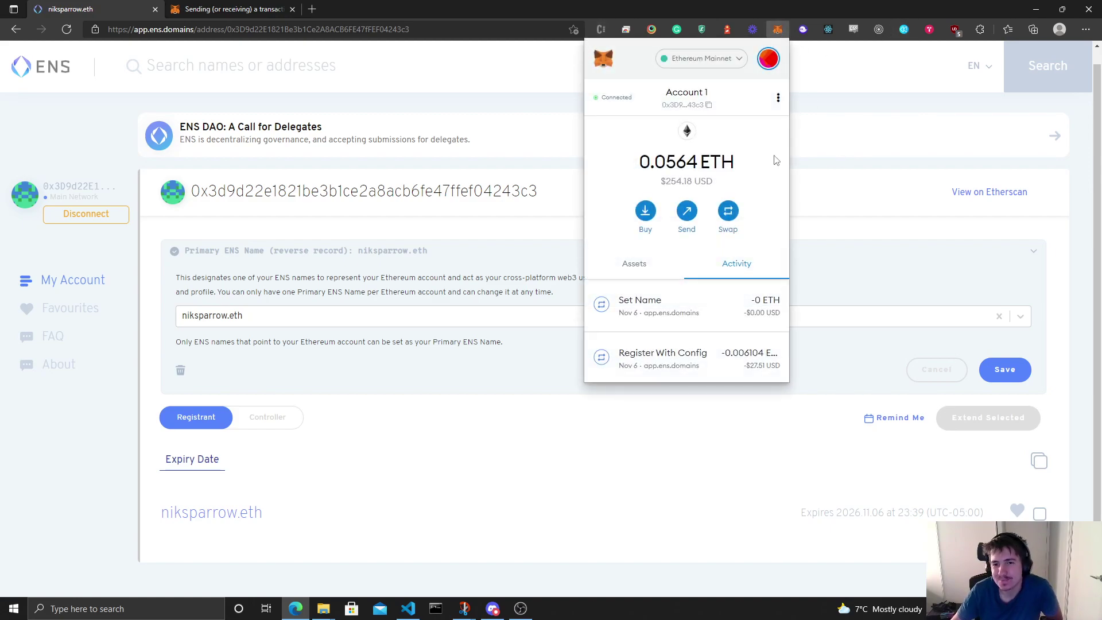
scroll(726, 141, down, 3)
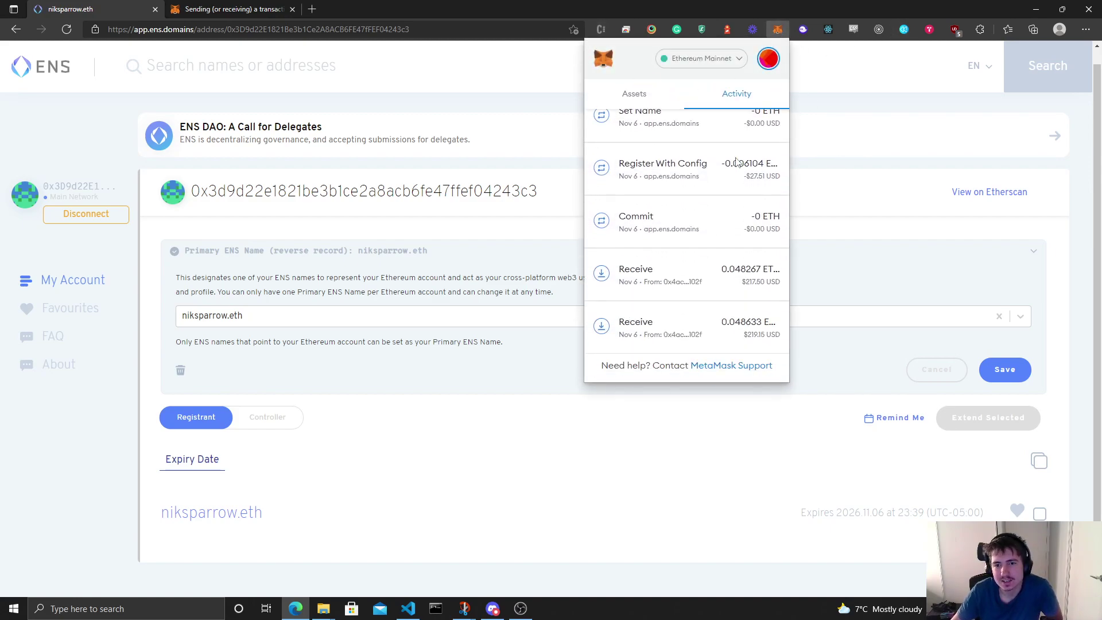
scroll(729, 150, up, 3)
scroll(737, 163, down, 3)
scroll(737, 163, up, 3)
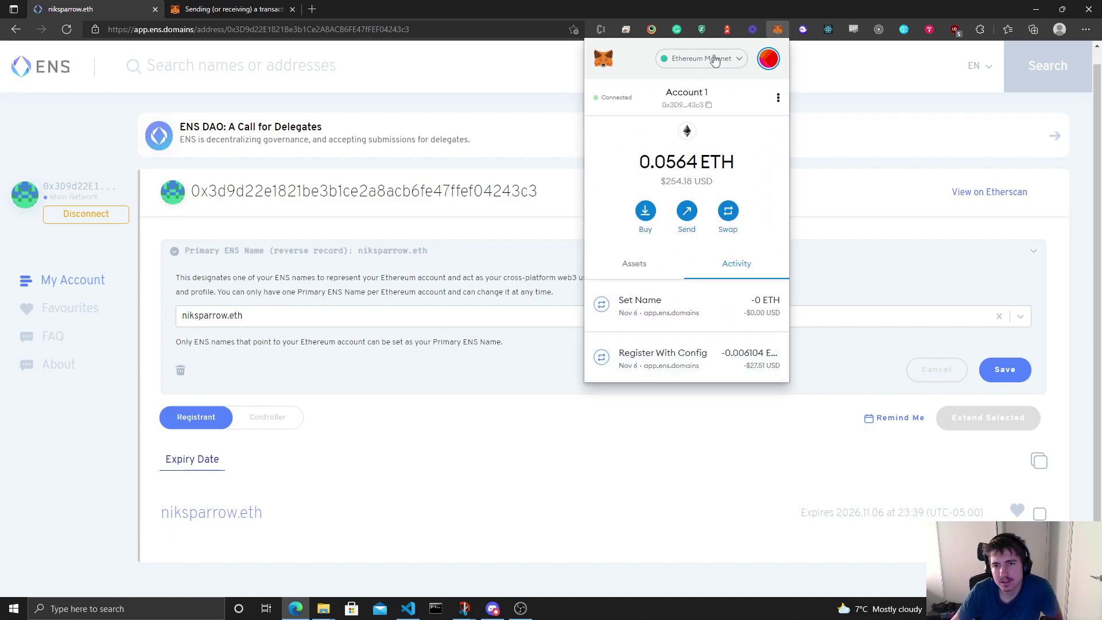
click(778, 97)
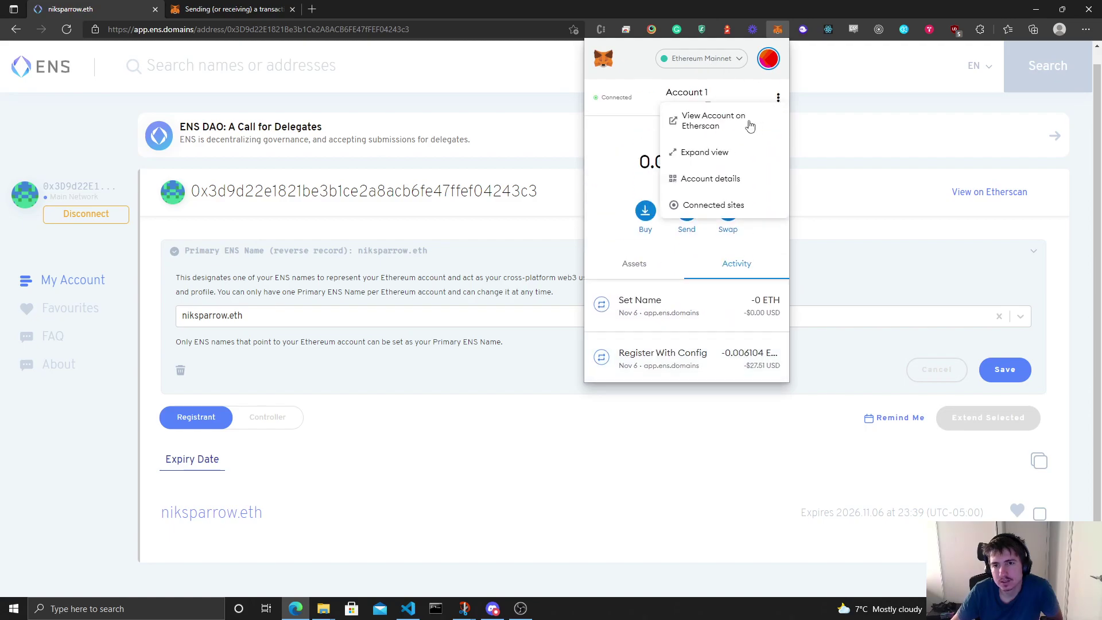
click(784, 7)
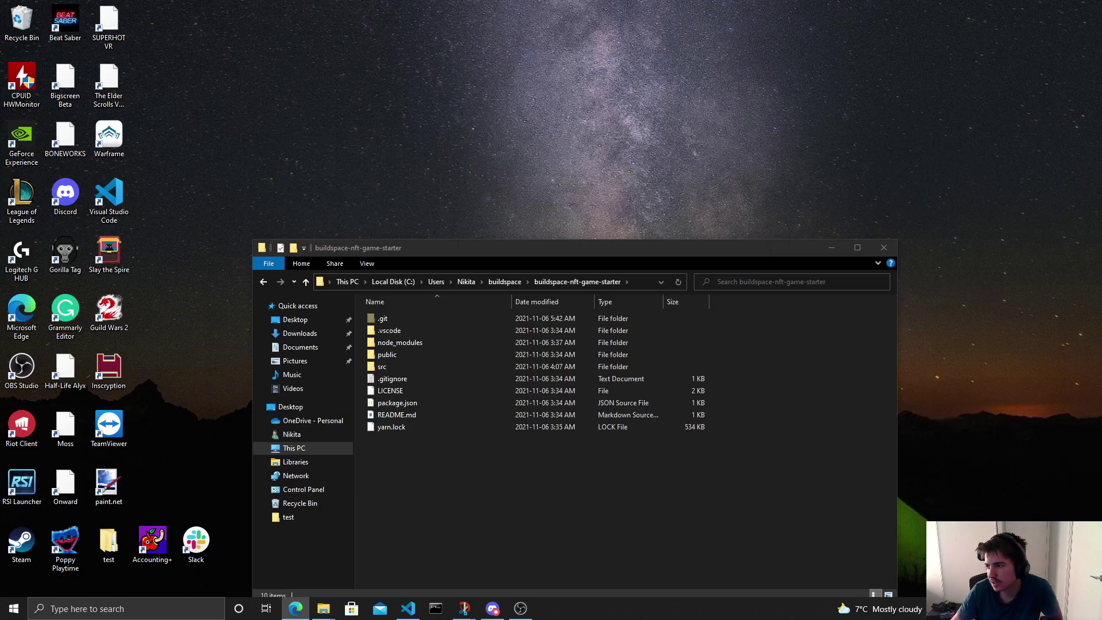
Step: Minimize the buildspace-nft-game-starter File Explorer window
click(833, 253)
click(832, 248)
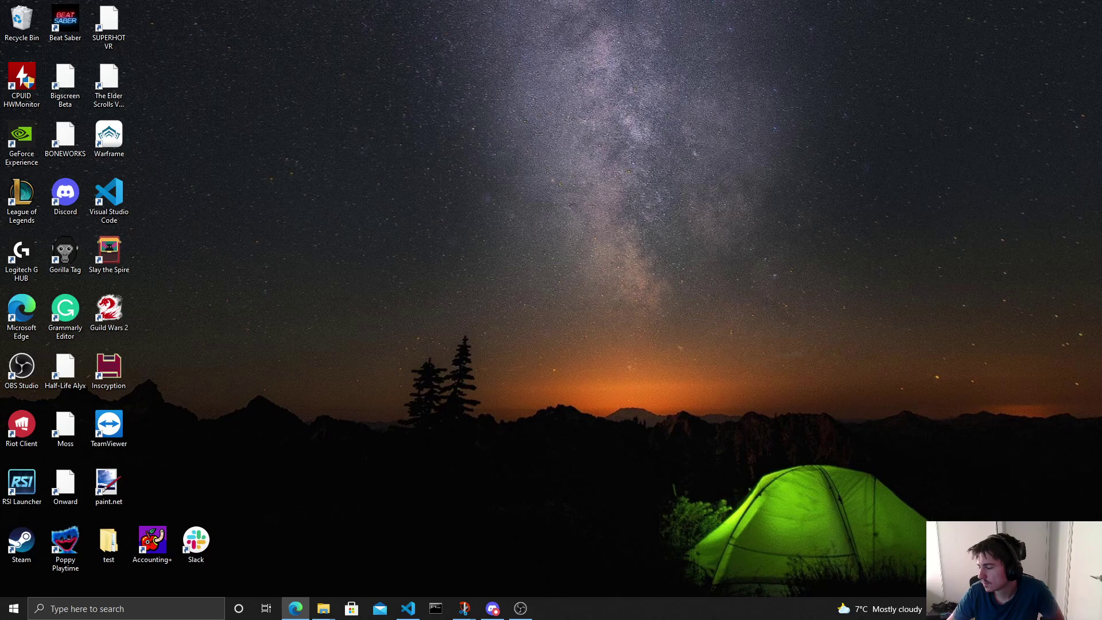
Step: Restore the Edge window full-screen and read the opening of the ENS support article
click(295, 608)
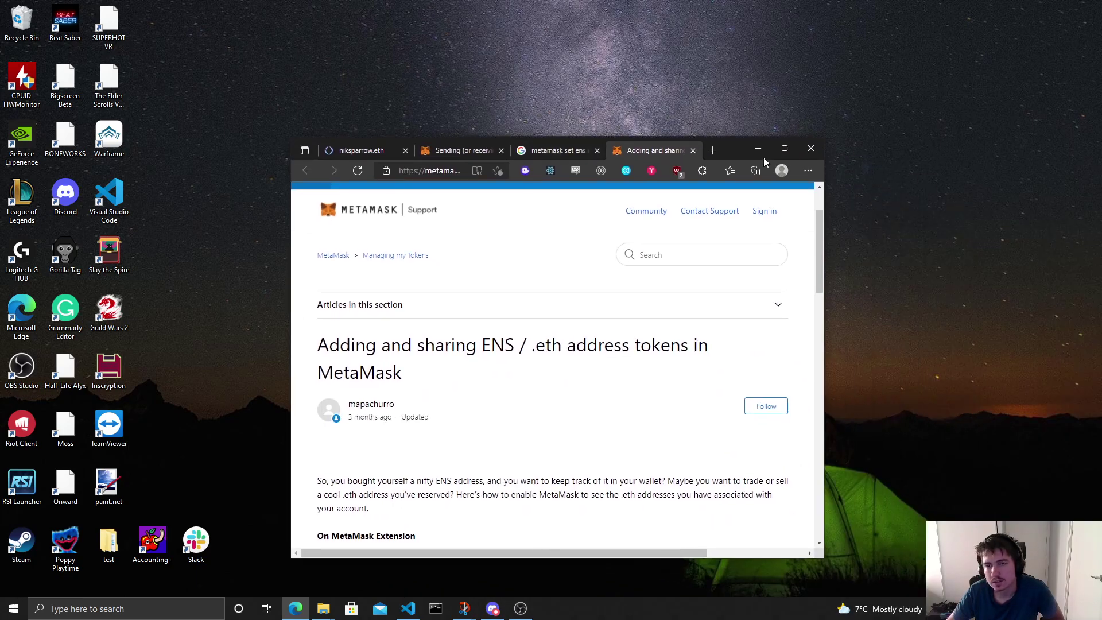
click(795, 148)
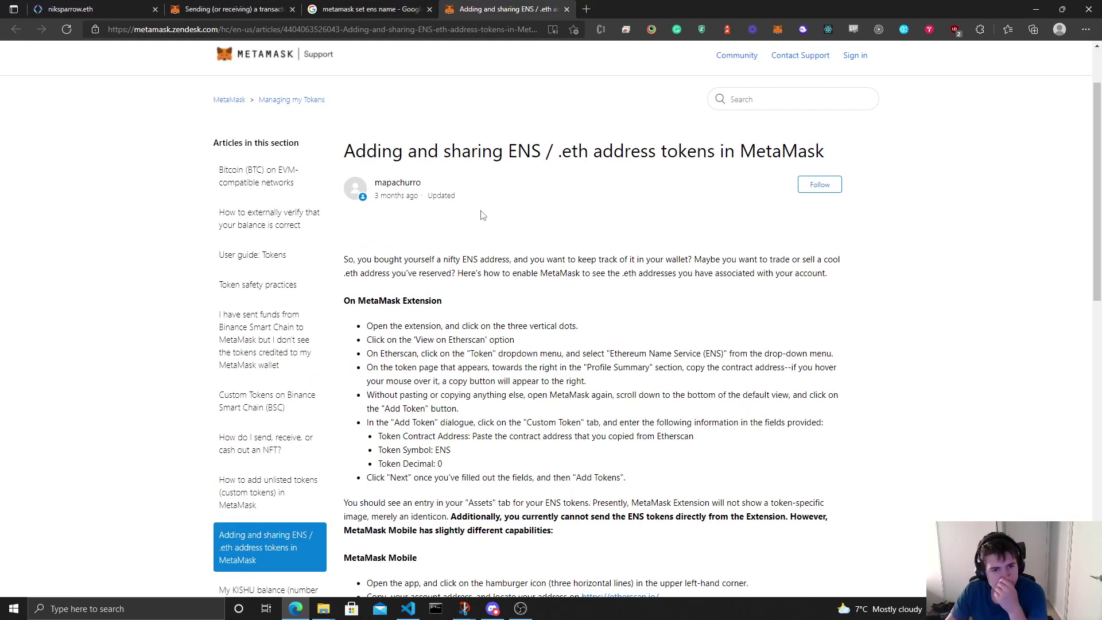
drag(357, 259, 617, 260)
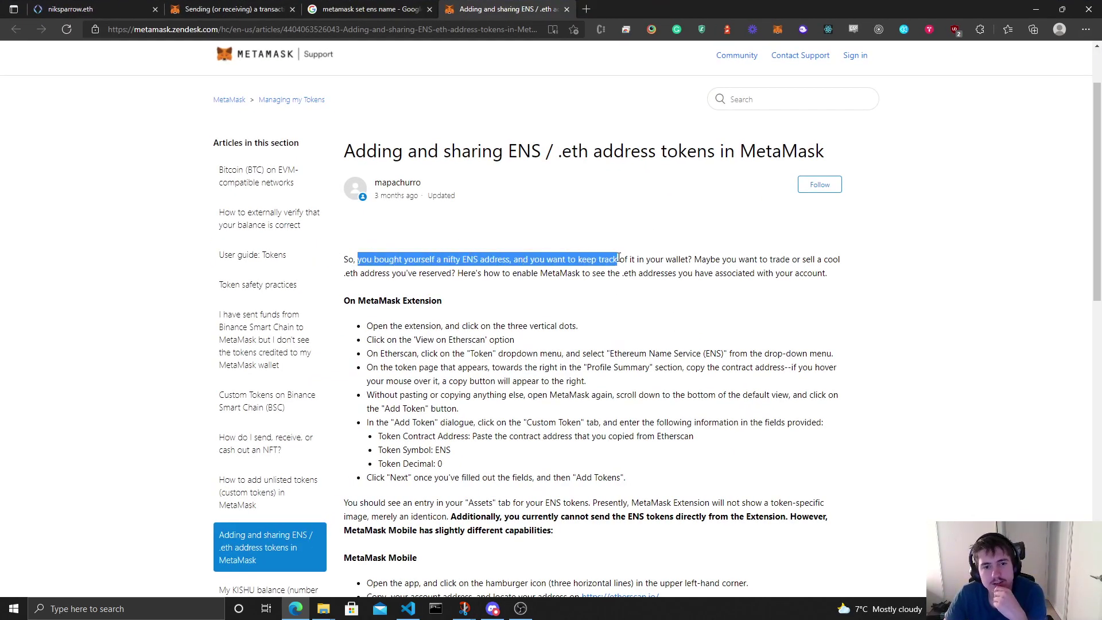
click(646, 233)
drag(468, 259, 616, 259)
click(649, 237)
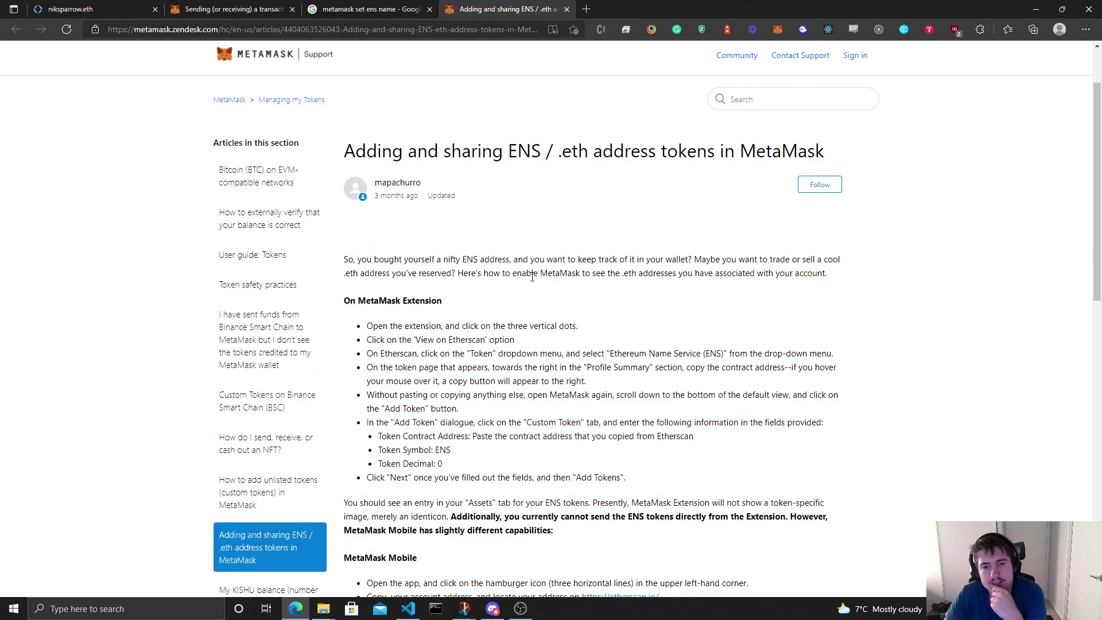
scroll(531, 270, down, 1)
scroll(534, 253, up, 1)
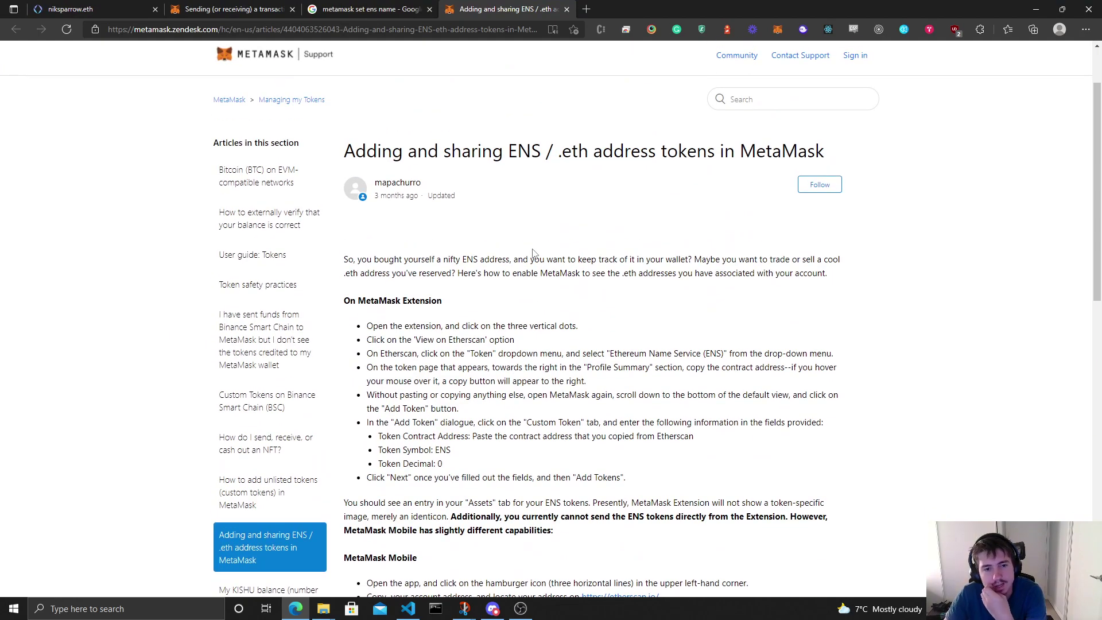
Step: Back on the ENS app tab, open MetaMask and view its Assets list
click(244, 7)
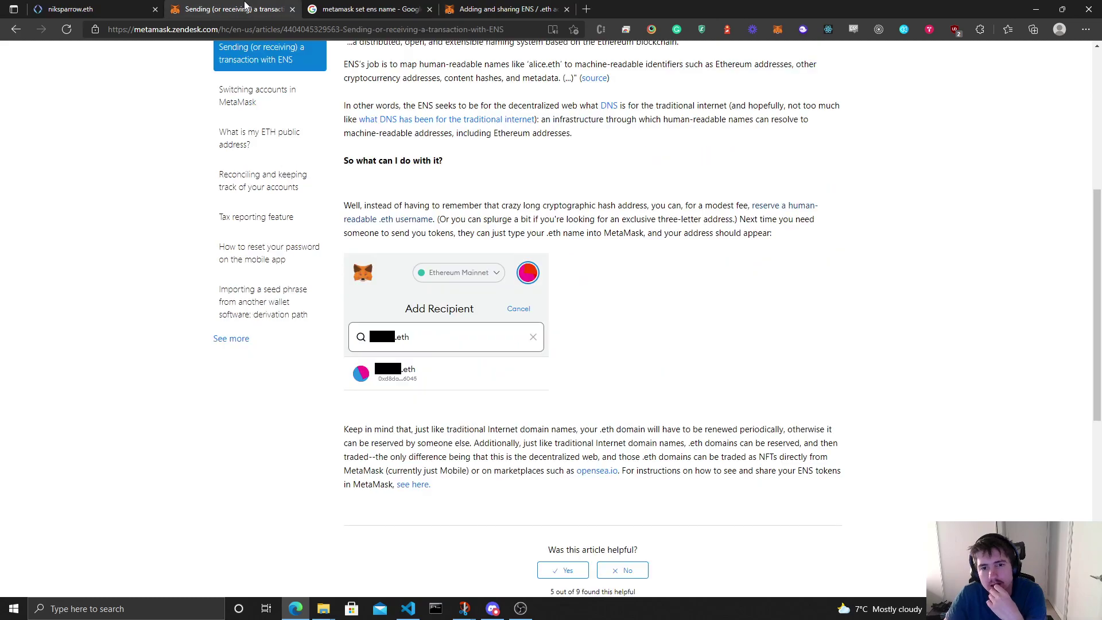
click(110, 6)
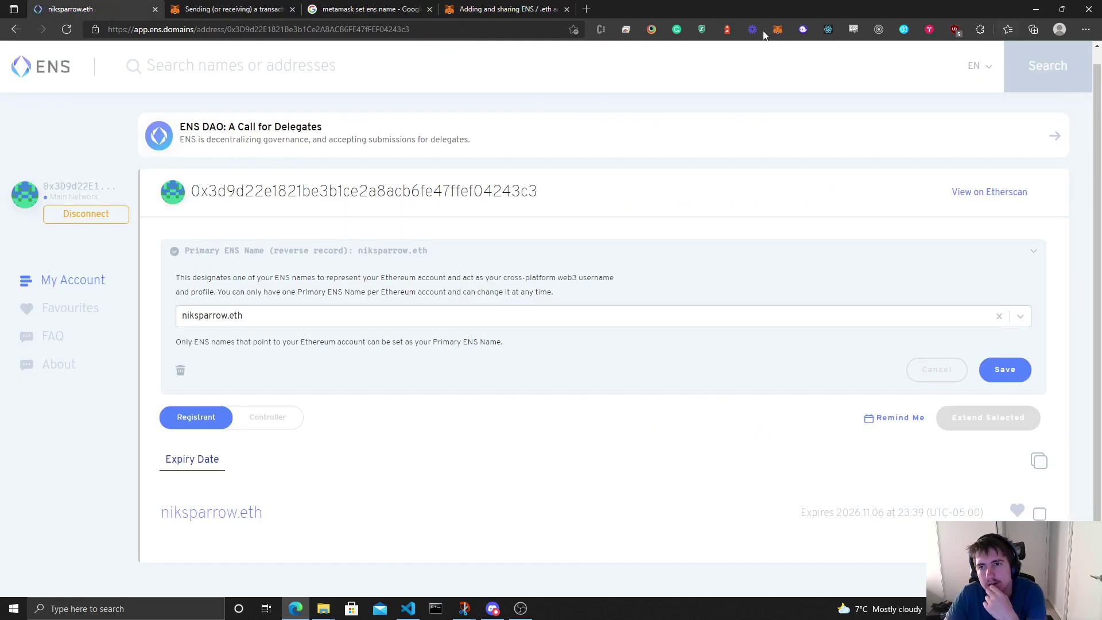
click(777, 30)
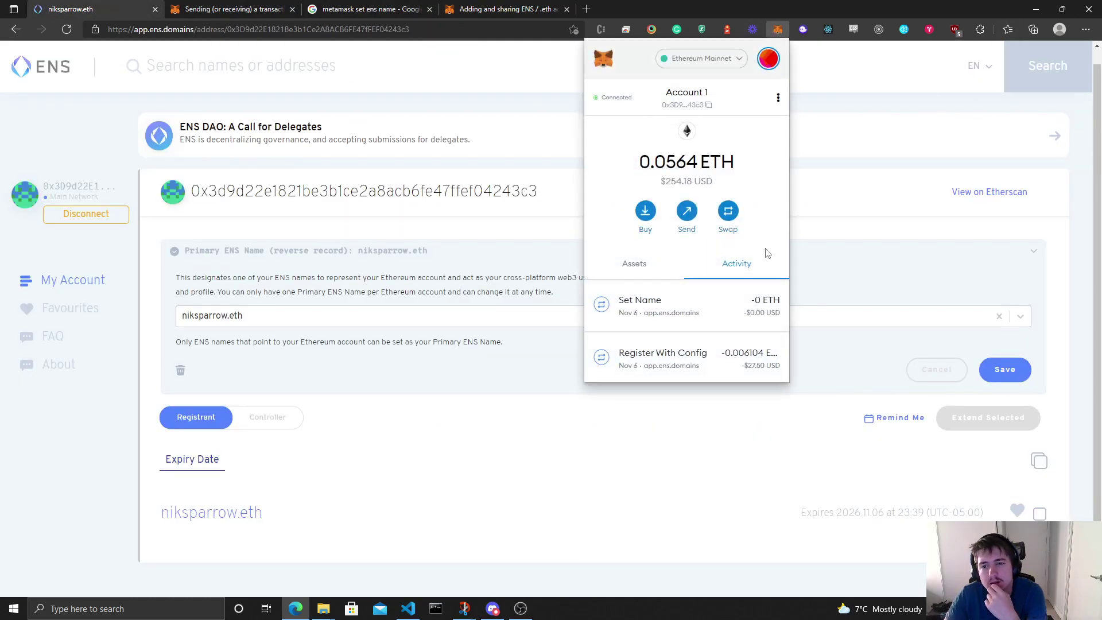
scroll(706, 307, down, 3)
scroll(644, 212, up, 2)
click(645, 212)
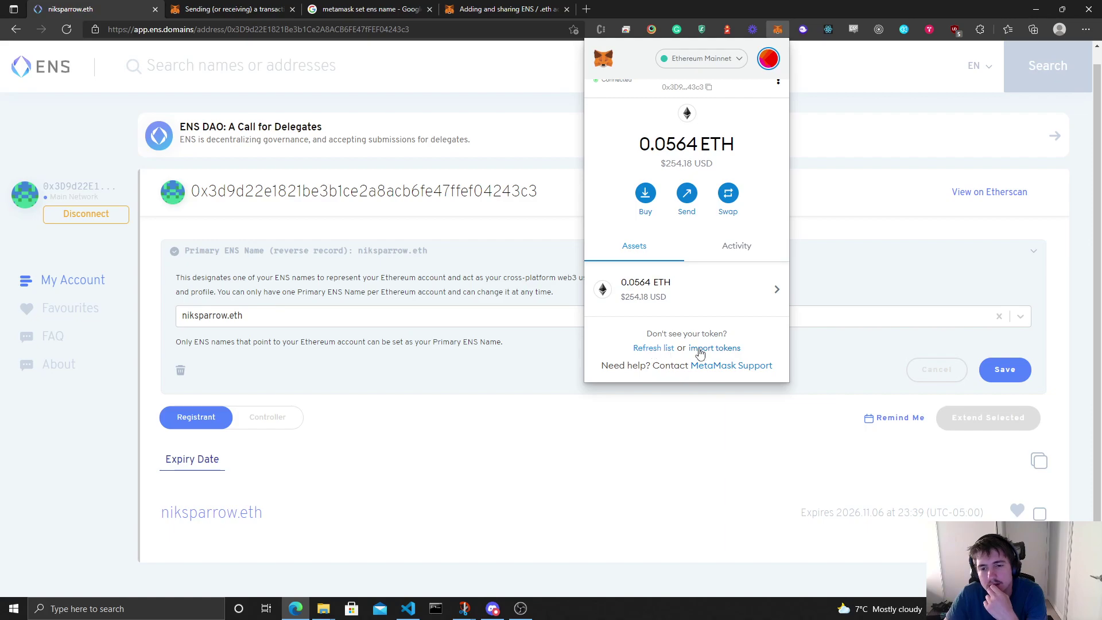
click(700, 352)
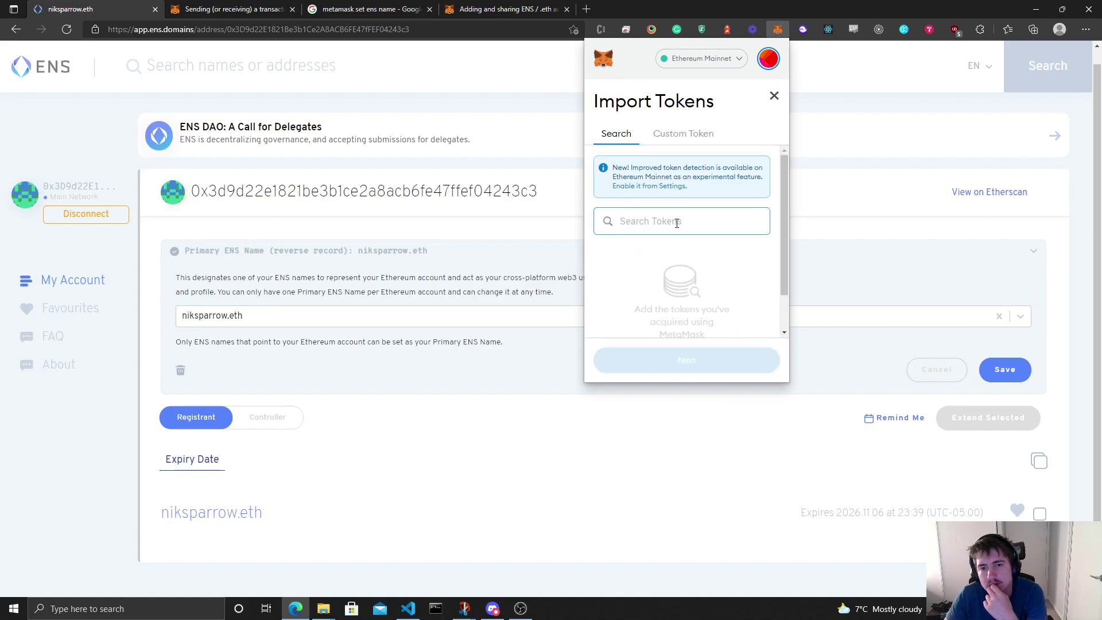
text(niksparro)
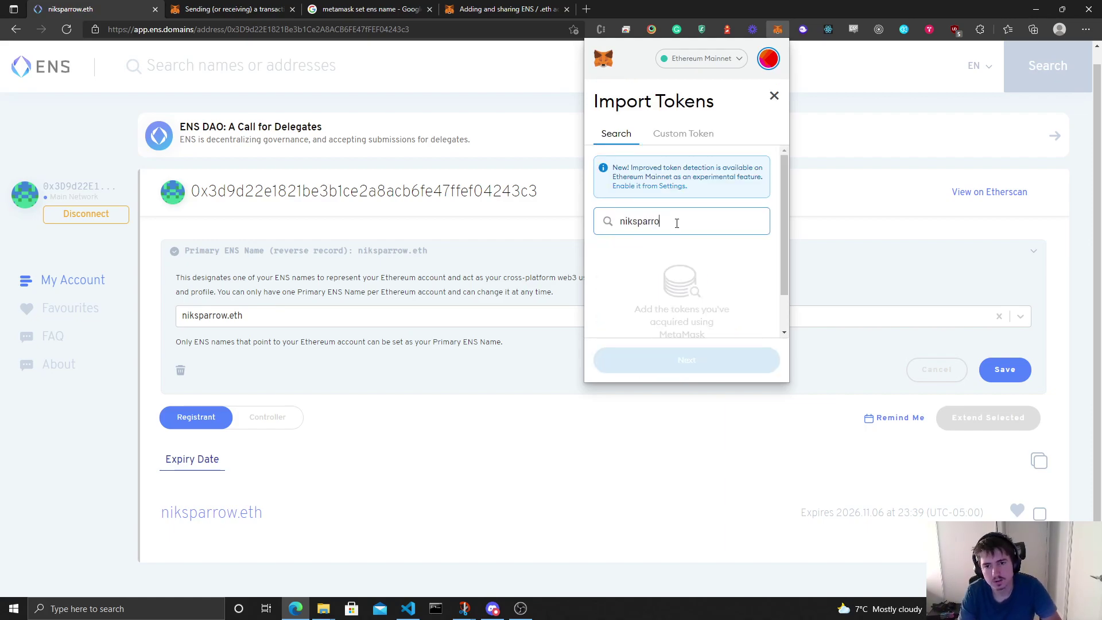
text(w.eth)
key(BackSpace)
key(BackSpace)
key(BackSpace)
key(BackSpace)
key(BackSpace)
key(BackSpace)
key(BackSpace)
key(BackSpace)
key(BackSpace)
key(BackSpace)
key(BackSpace)
key(BackSpace)
key(BackSpace)
key(BackSpace)
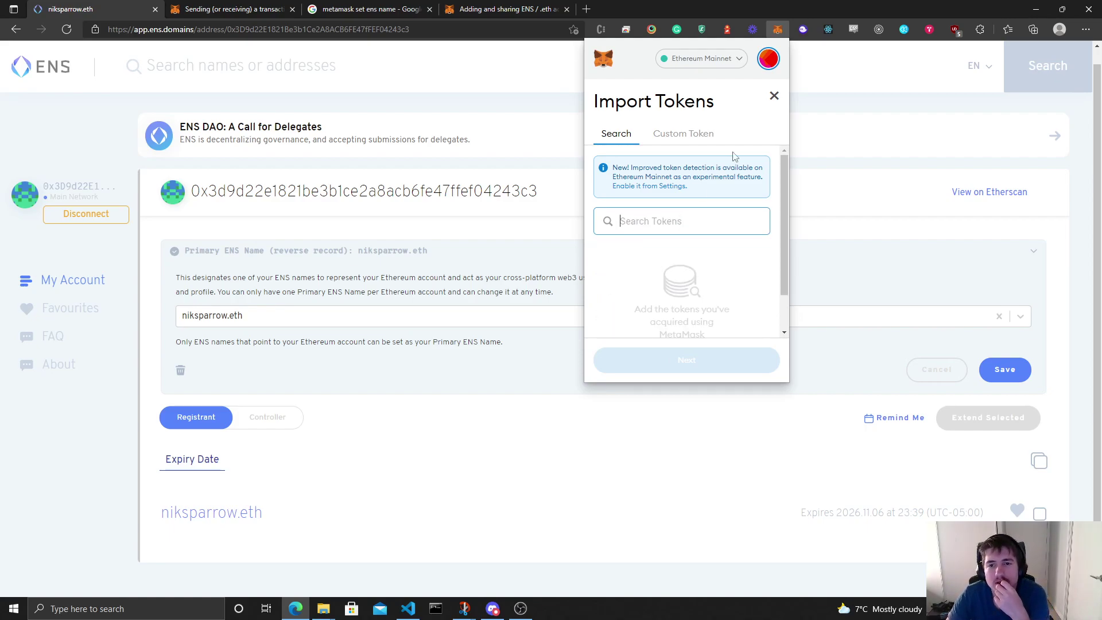
click(672, 186)
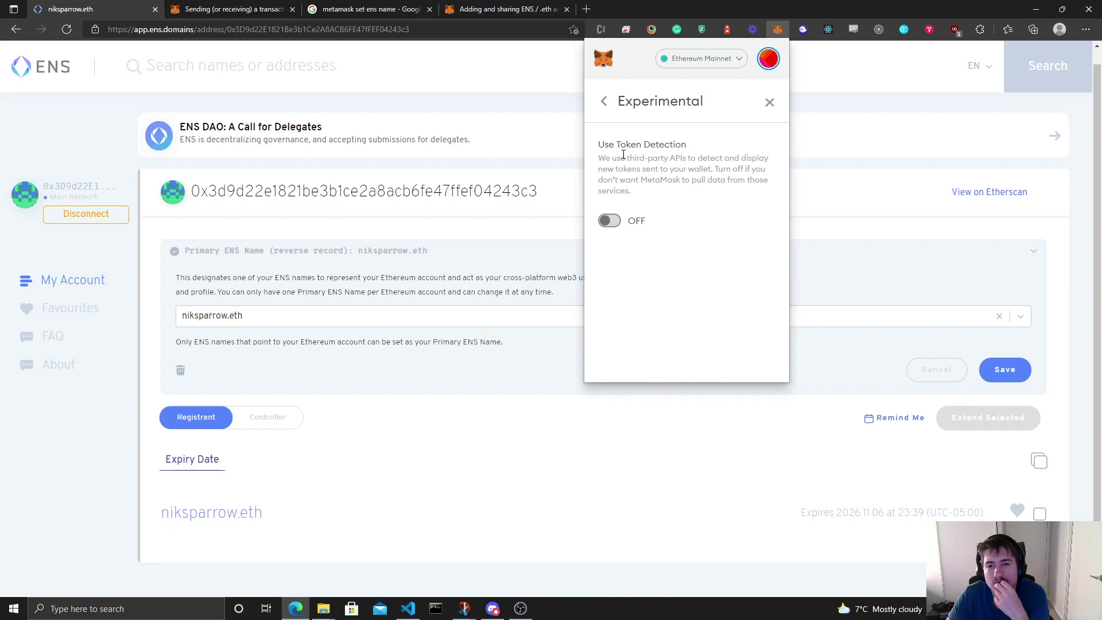
click(610, 220)
click(604, 103)
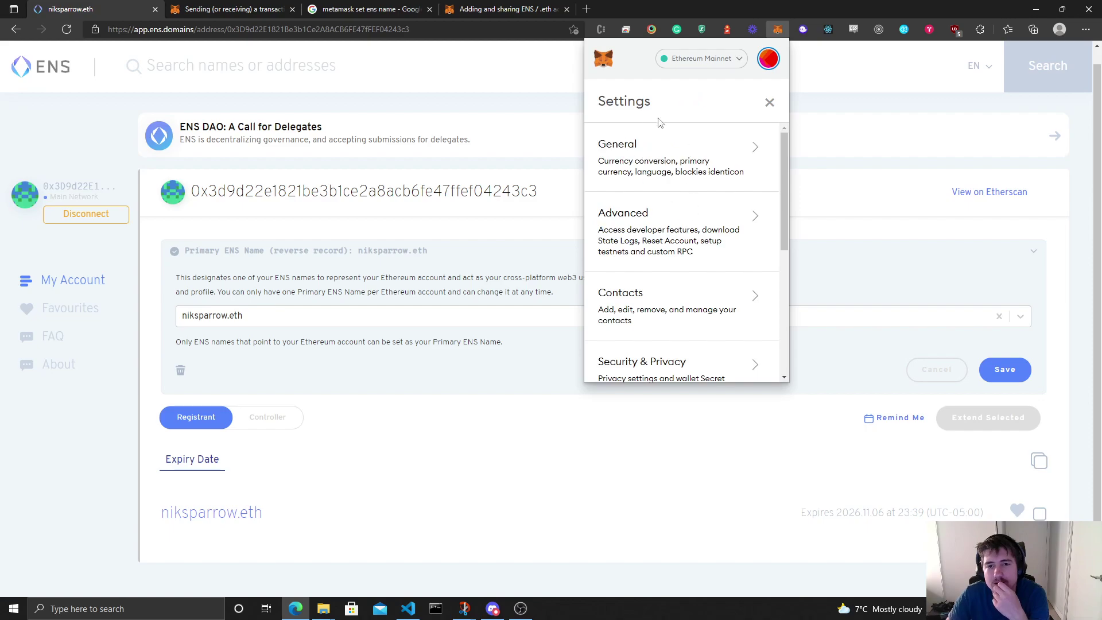
click(769, 102)
Step: Scroll through the wallet's Activity list on the account overview
scroll(703, 311, down, 1)
click(736, 246)
scroll(727, 323, down, 3)
scroll(727, 323, up, 1)
scroll(727, 321, down, 1)
scroll(684, 260, up, 4)
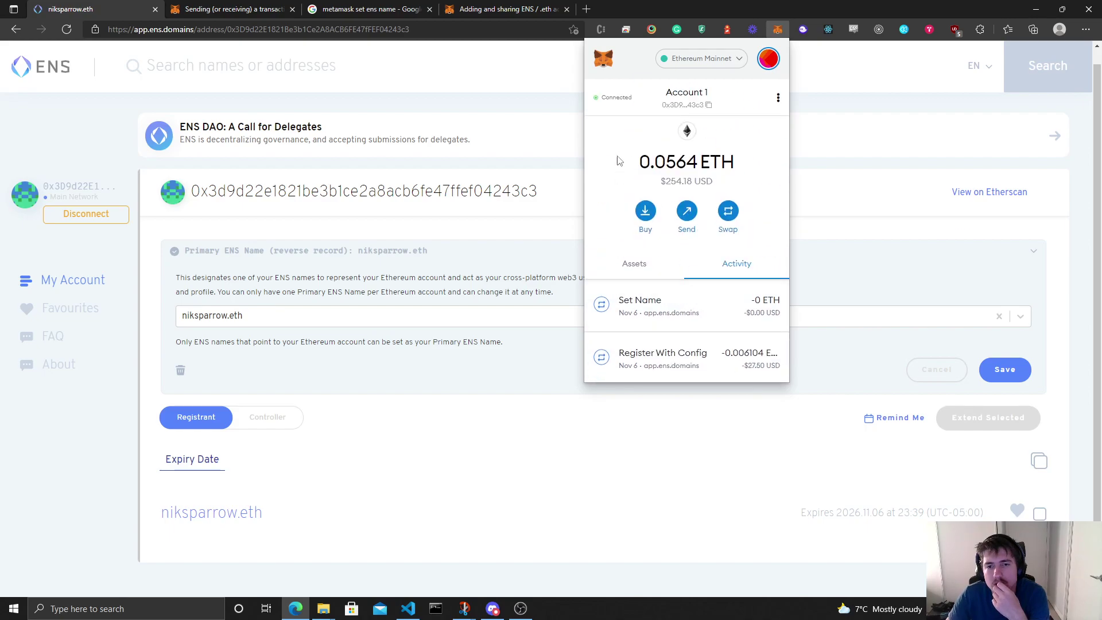
Step: Read the article's steps on the ⋮ menu, View on Etherscan and the Token dropdown
click(516, 9)
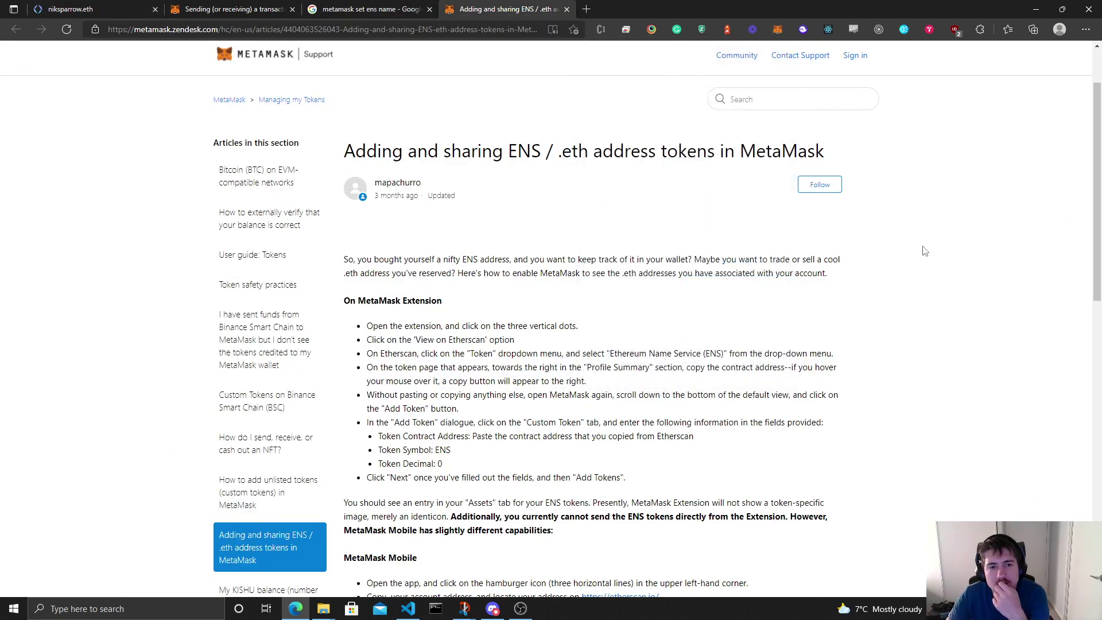
scroll(912, 253, down, 3)
drag(378, 158, 569, 159)
click(594, 160)
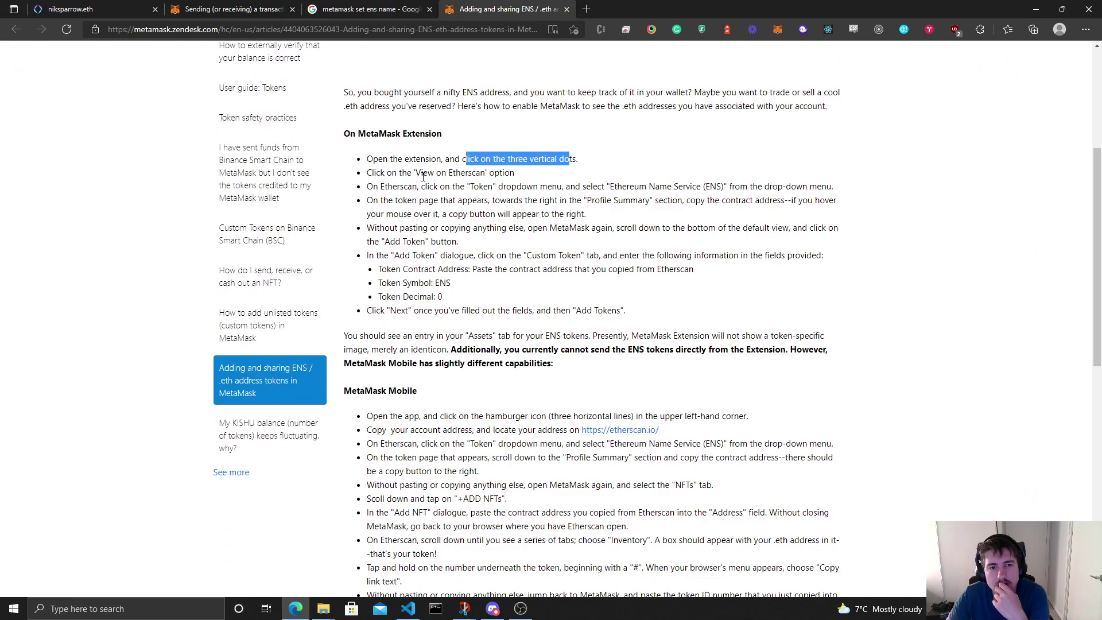
drag(422, 176, 485, 174)
click(114, 8)
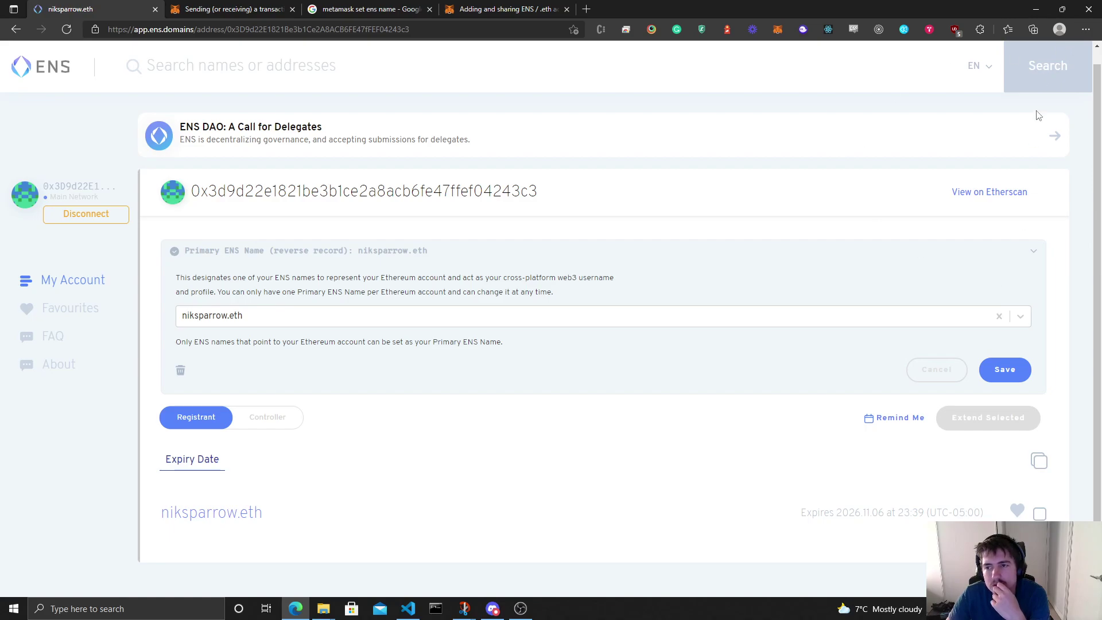
click(505, 8)
click(777, 29)
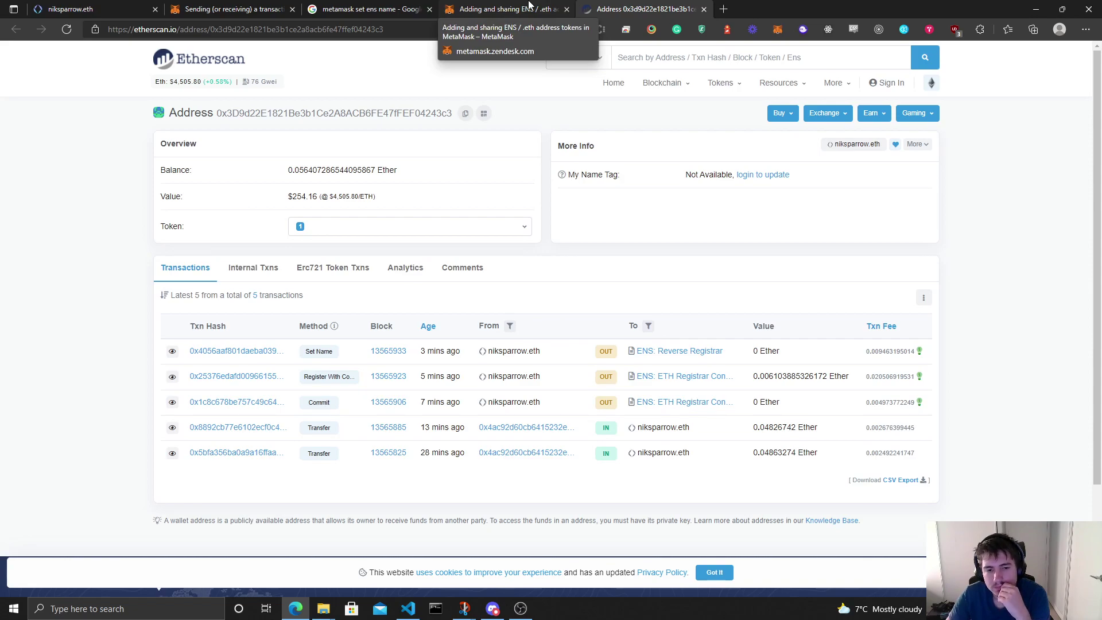
click(529, 7)
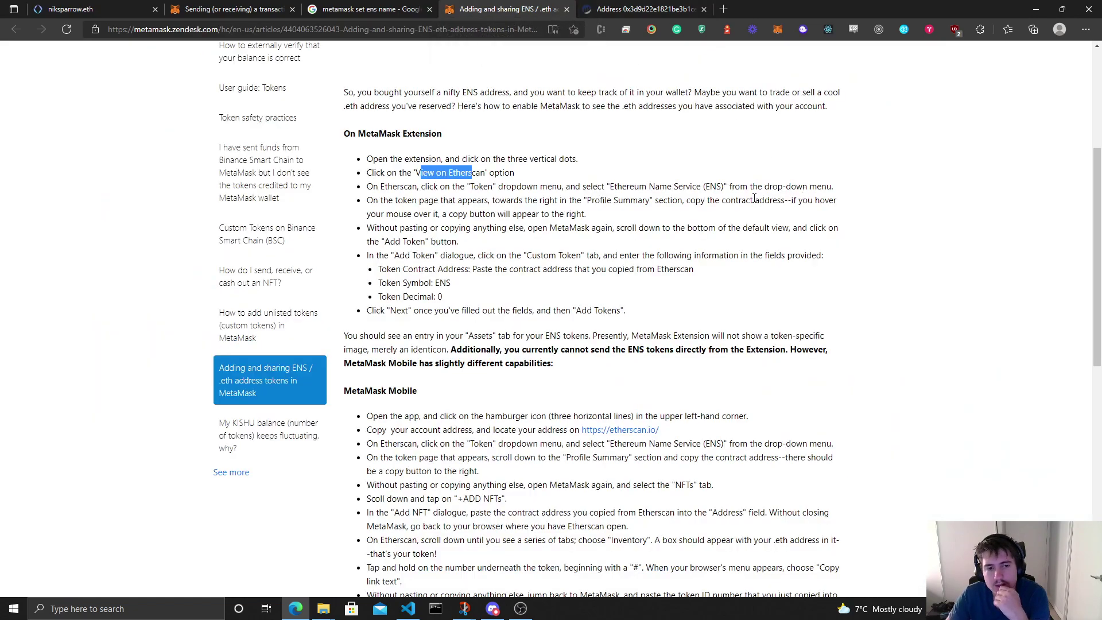
drag(426, 187, 588, 186)
Step: On the account's Etherscan page, pick Ethereum Name Service (ENS) from the Token dropdown
click(637, 7)
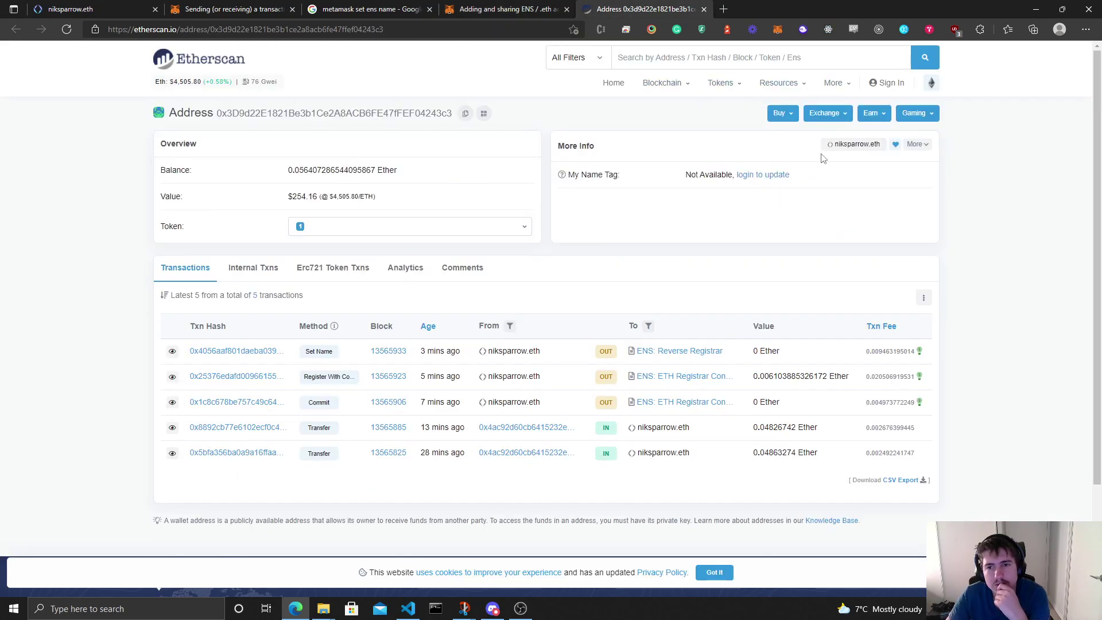
key(ctrl+f)
text(token)
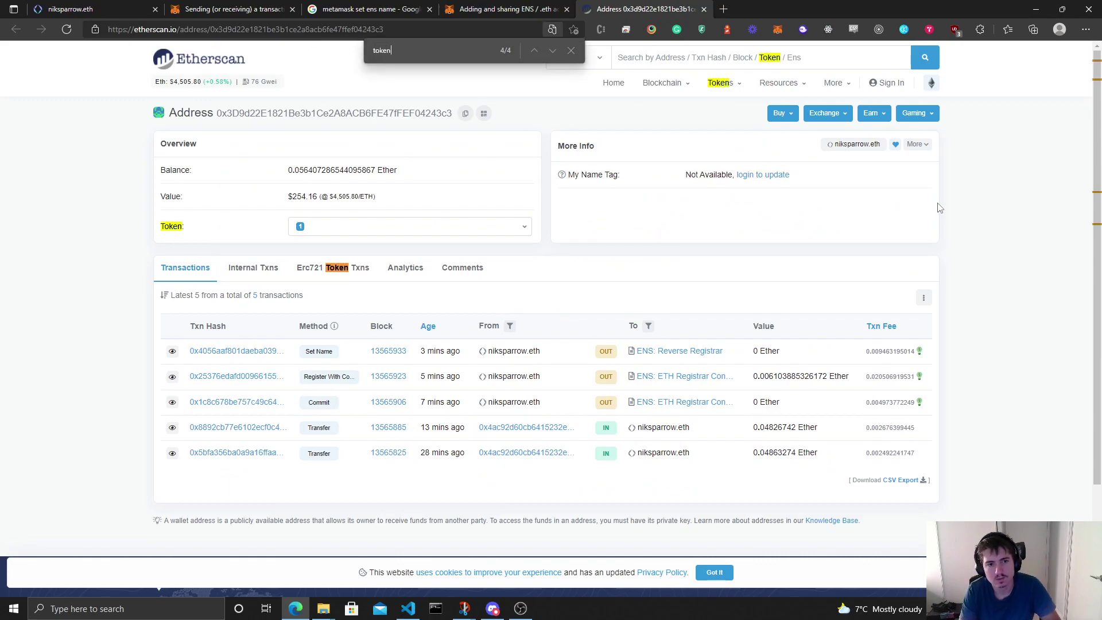
click(482, 227)
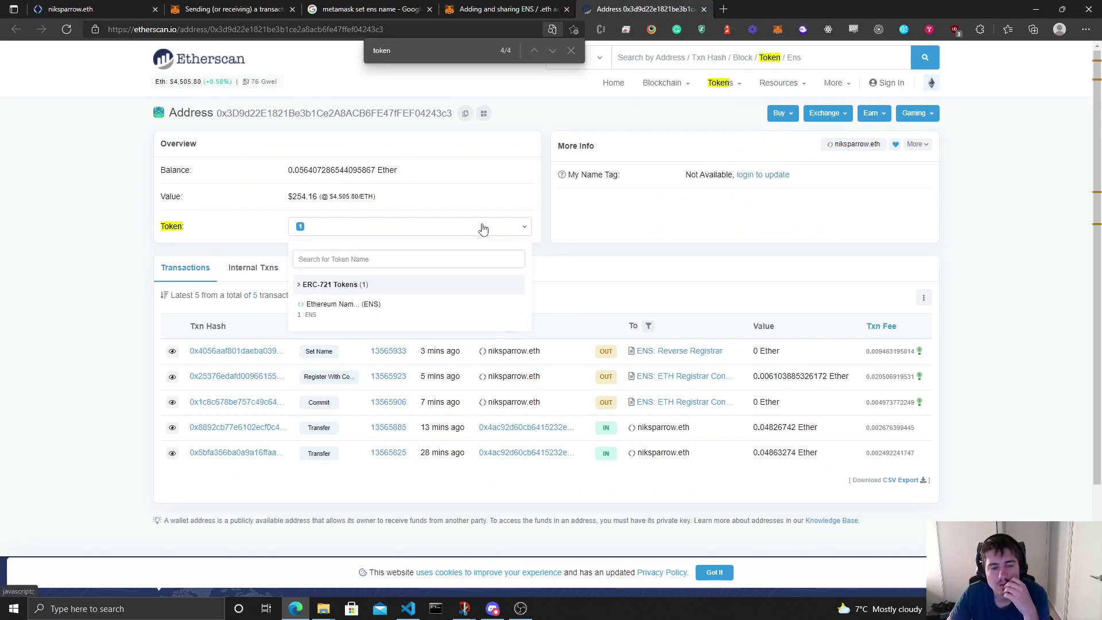
click(431, 314)
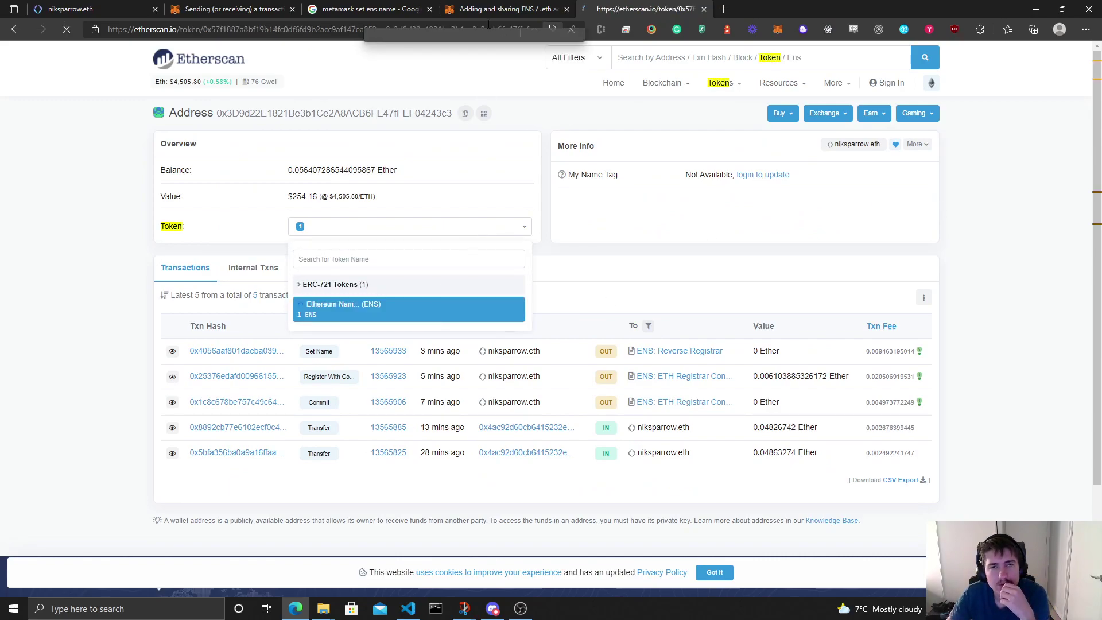
Step: Read the article's step about copying the ENS token contract address
click(505, 9)
click(456, 200)
drag(418, 201, 631, 214)
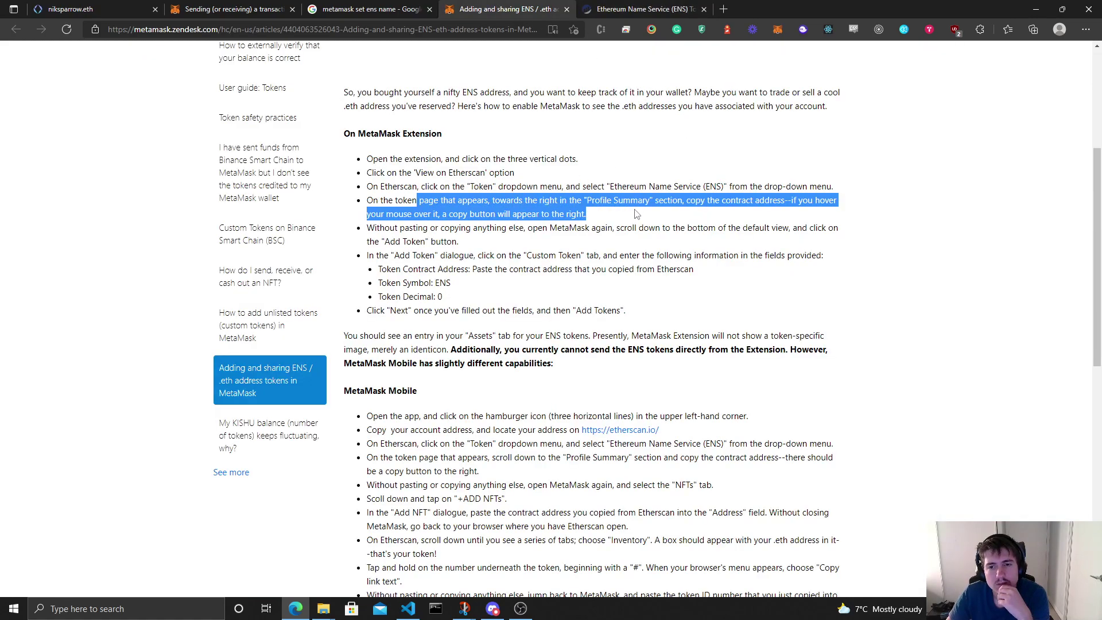
click(667, 5)
click(486, 7)
click(895, 199)
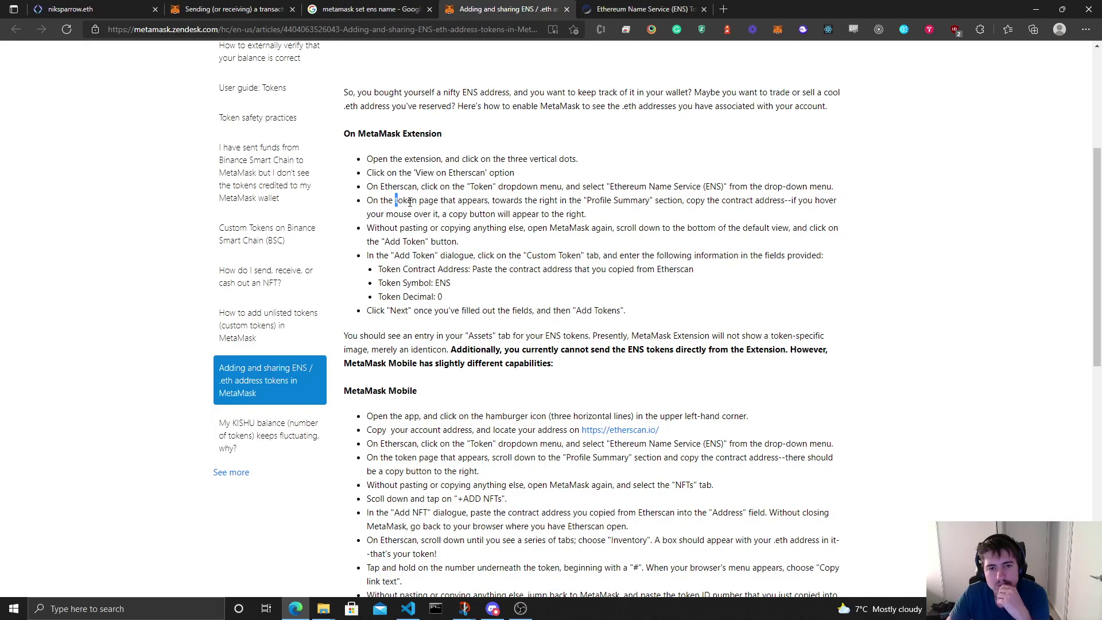
drag(418, 201, 623, 201)
Step: Copy the ENS contract address from the Etherscan Profile Summary
click(643, 7)
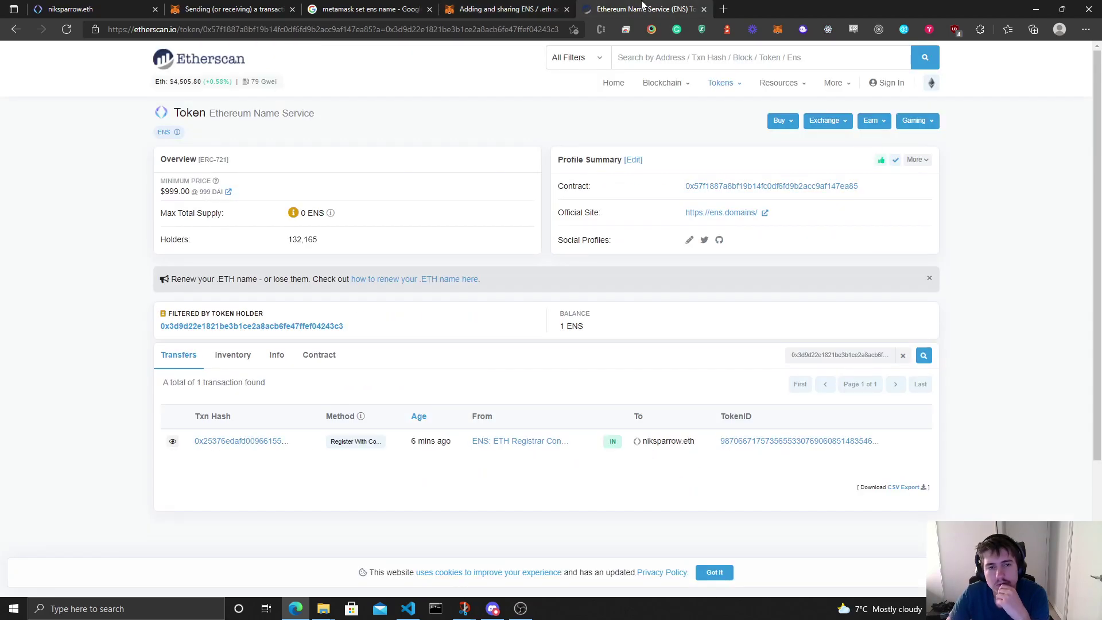
key(ctrl+f)
text(profile sum)
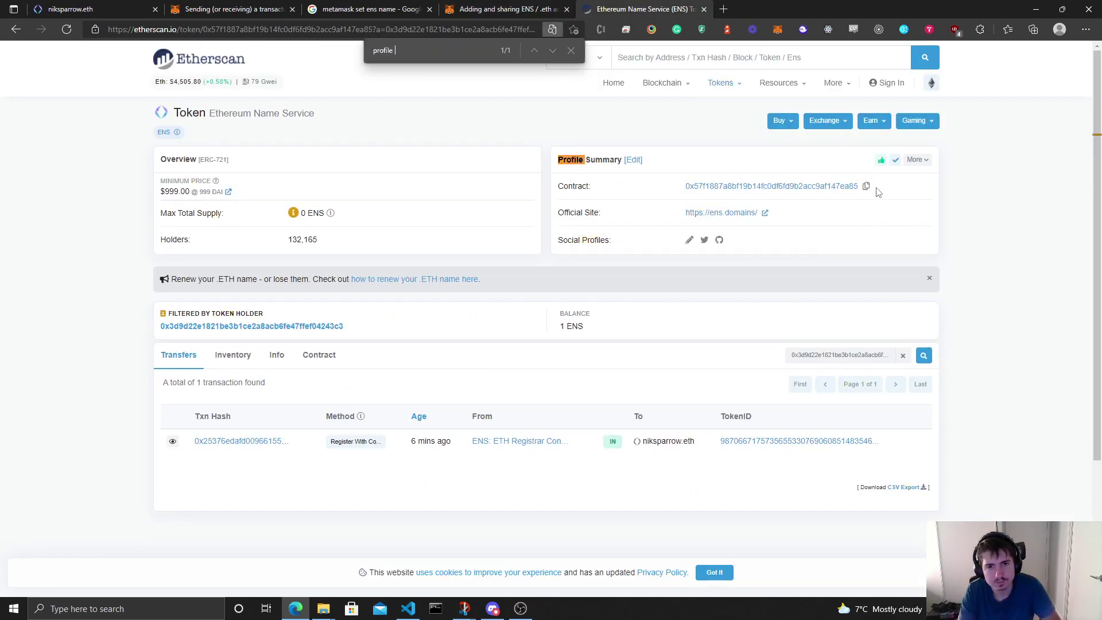
click(866, 186)
key(ctrl+shift+Tab)
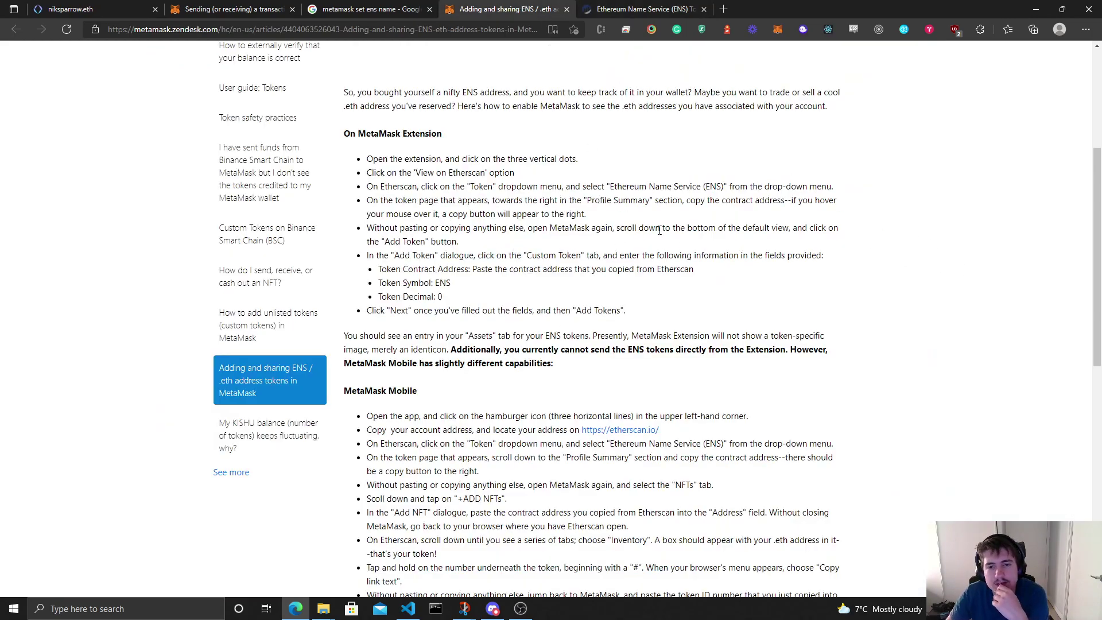
Step: Read the article's steps on reopening MetaMask and adding the token
drag(638, 228, 858, 232)
click(747, 242)
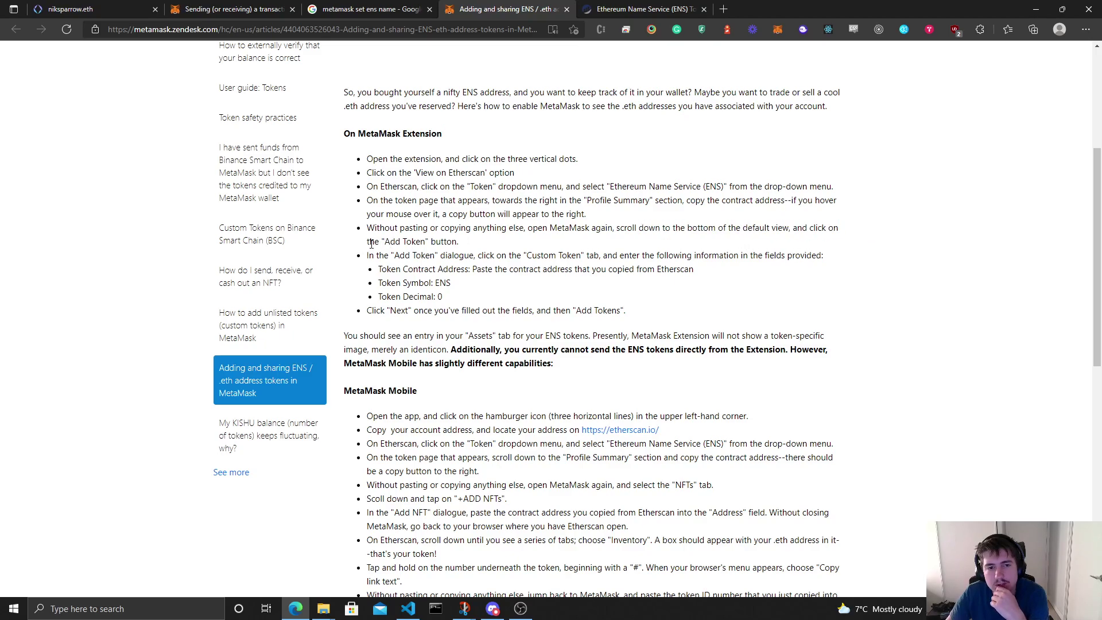
drag(371, 243, 489, 241)
click(642, 7)
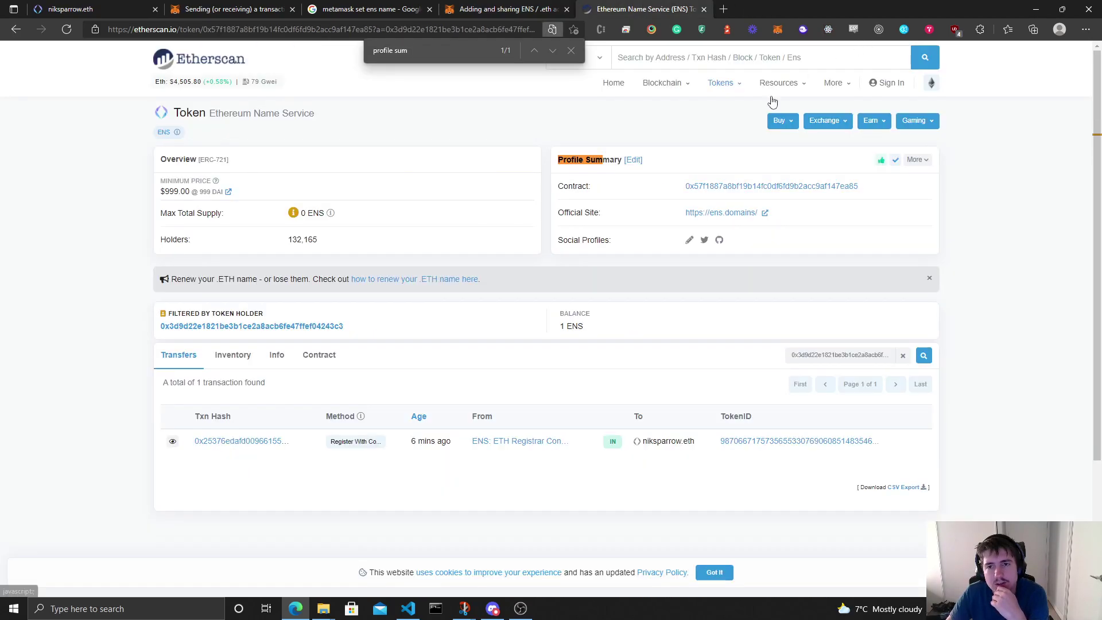
click(508, 6)
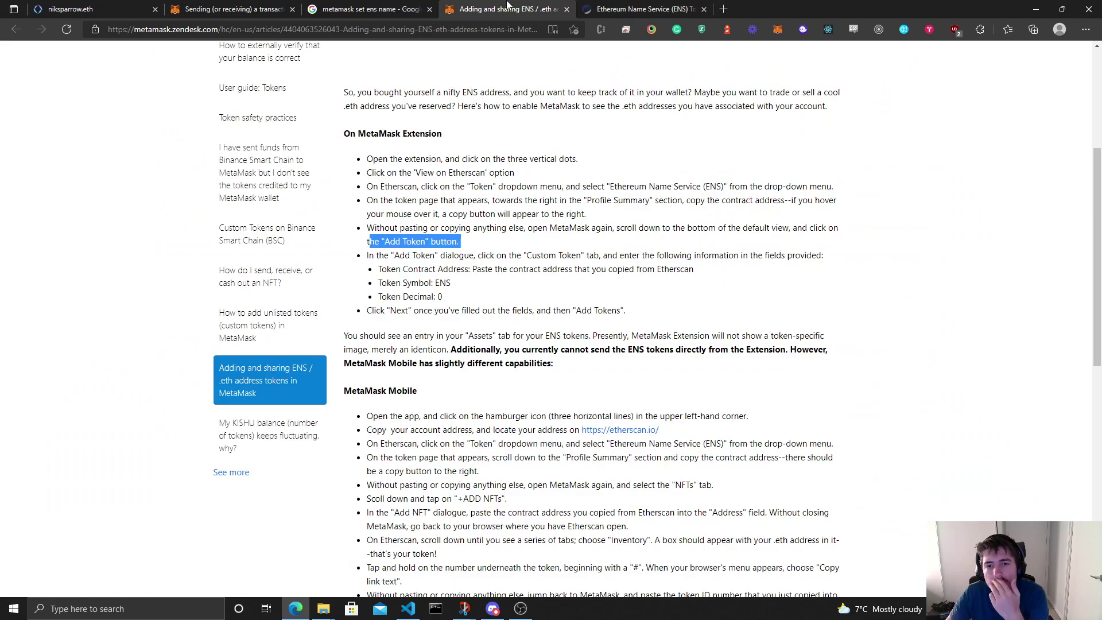
Step: Clear the Etherscan page search, check MetaMask's assets, and return to the help article
click(646, 8)
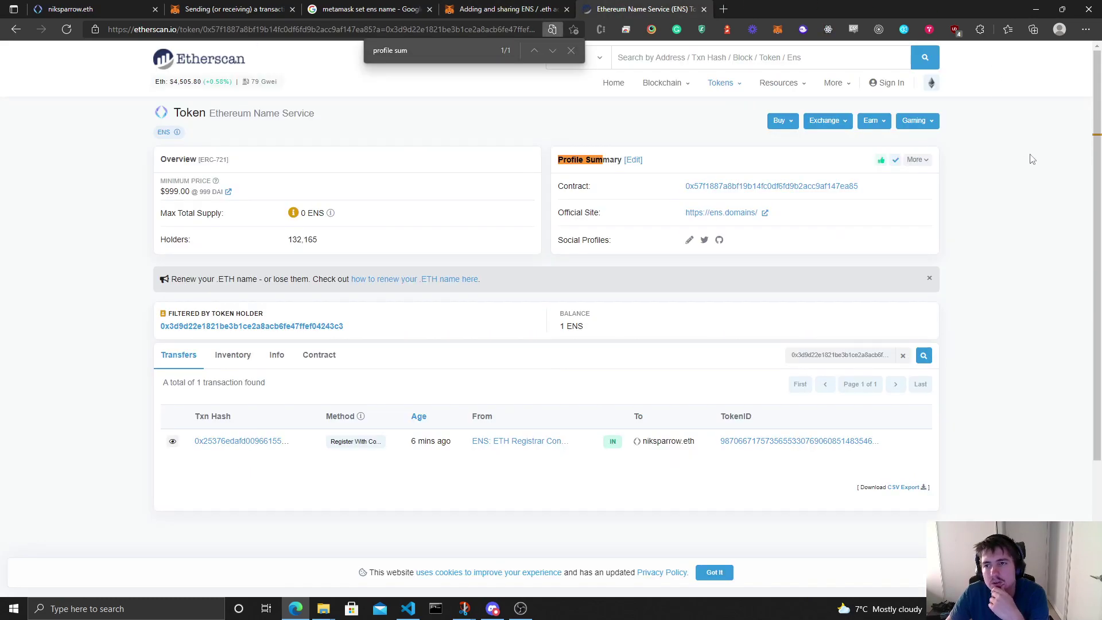
click(571, 51)
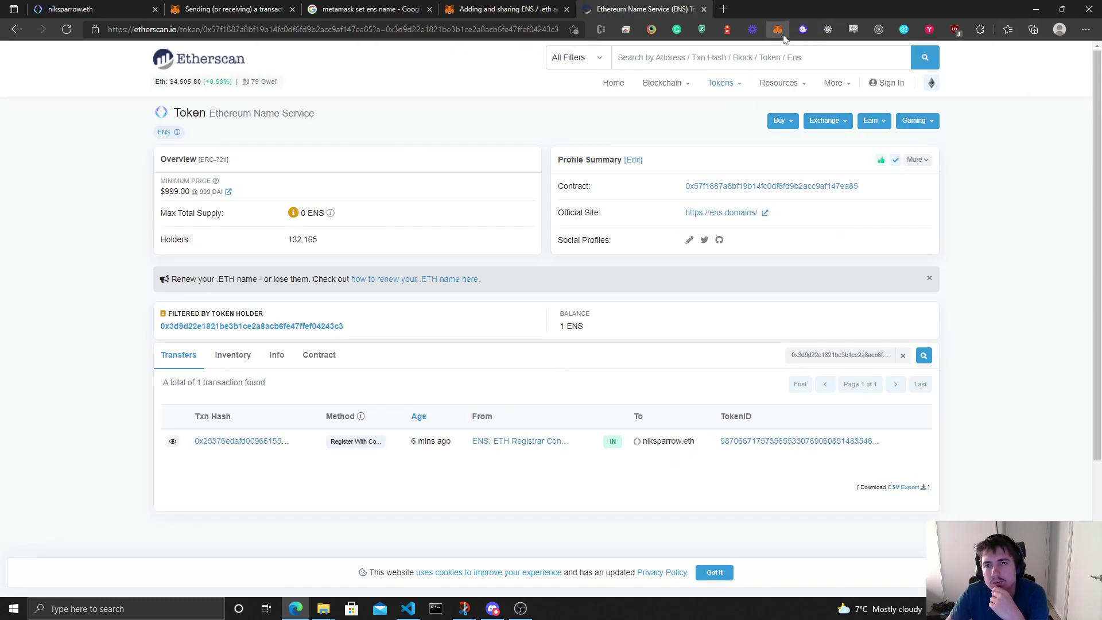
click(777, 29)
scroll(681, 197, down, 3)
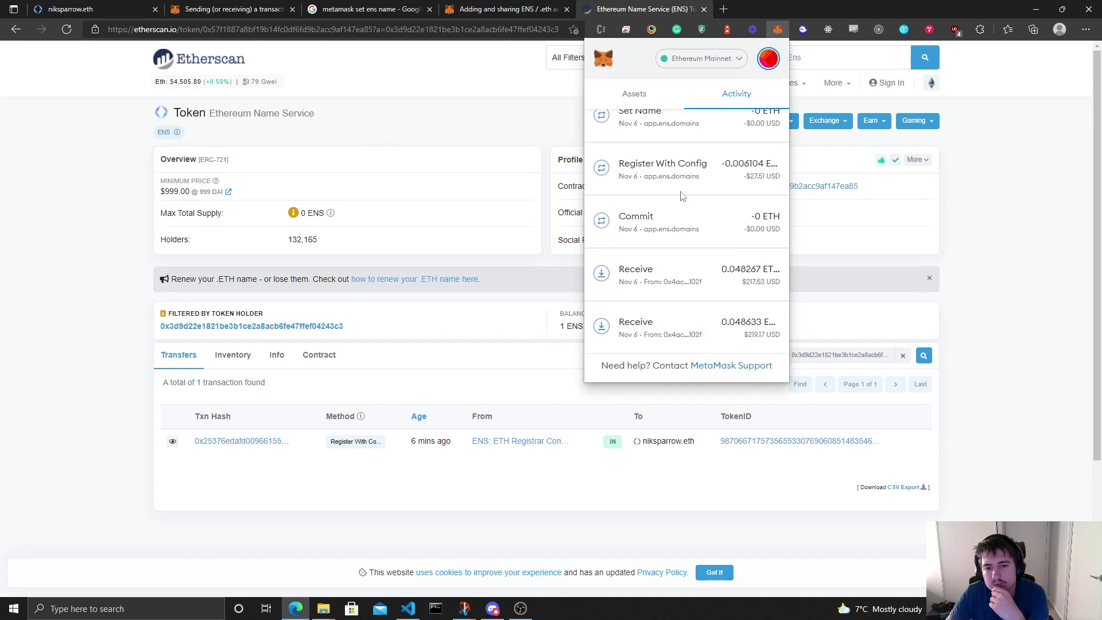
click(631, 86)
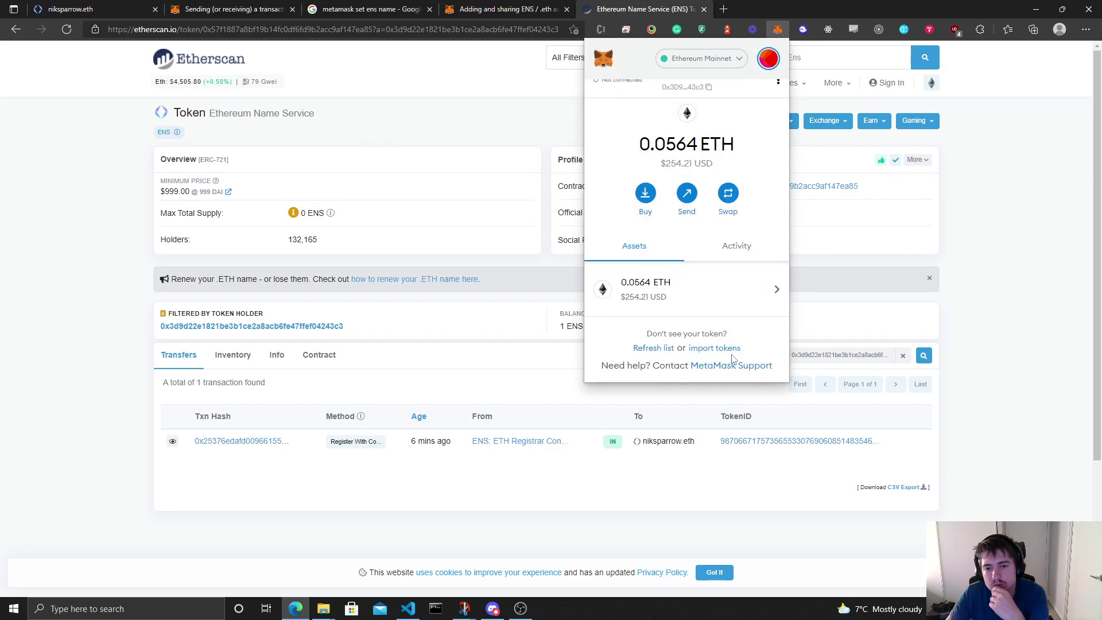
scroll(731, 359, up, 1)
click(505, 9)
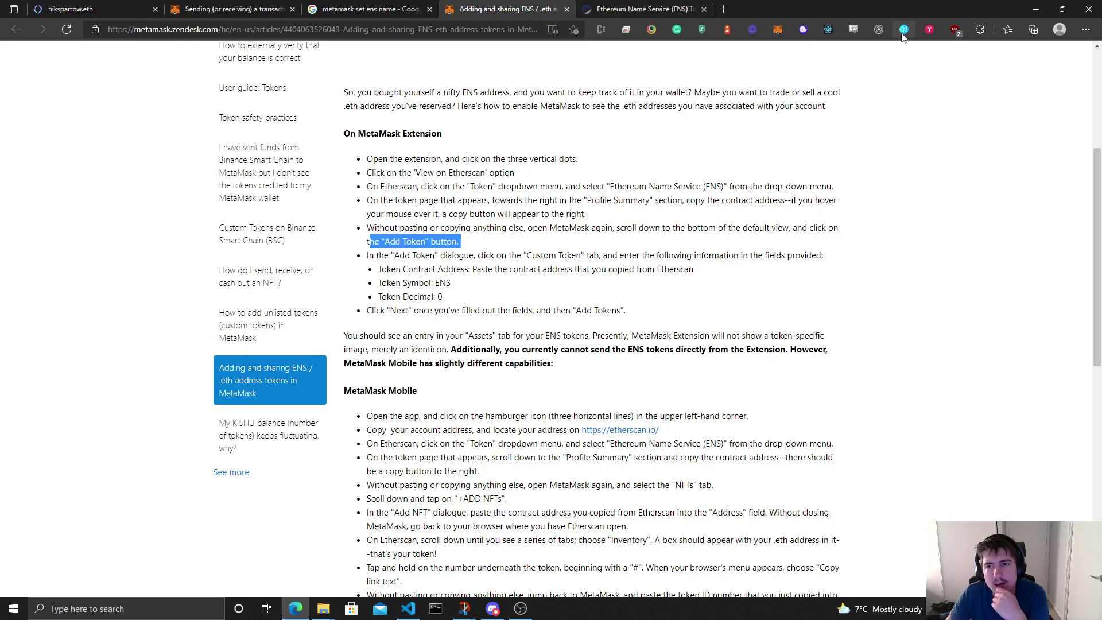
Step: Paste the contract address into MetaMask's custom token form, then reread the article's field instructions
click(776, 35)
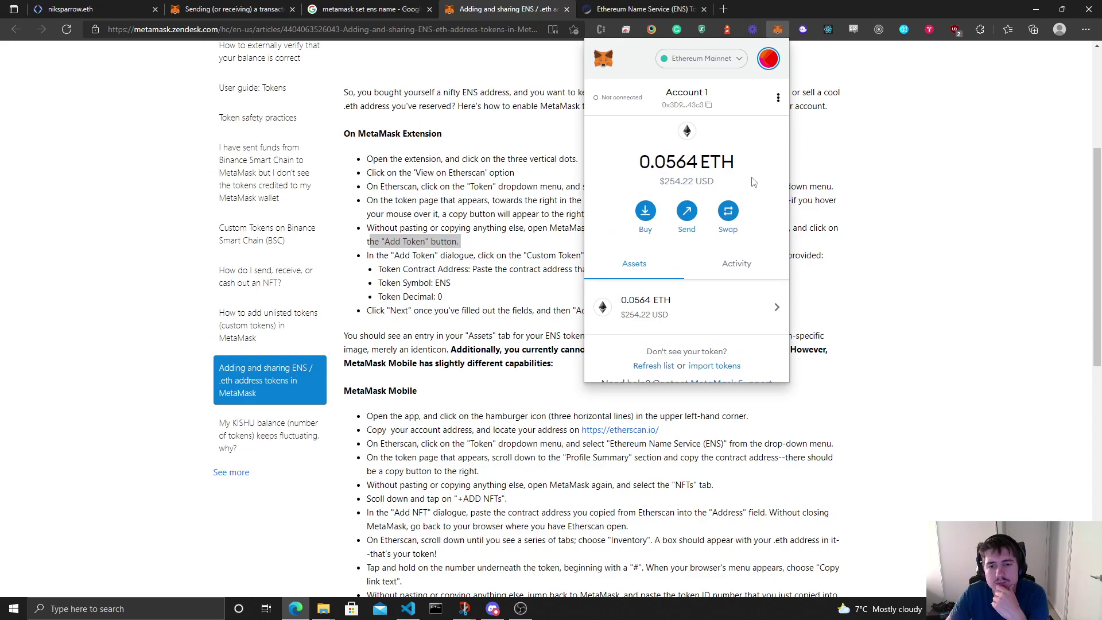
scroll(741, 327, down, 1)
click(722, 349)
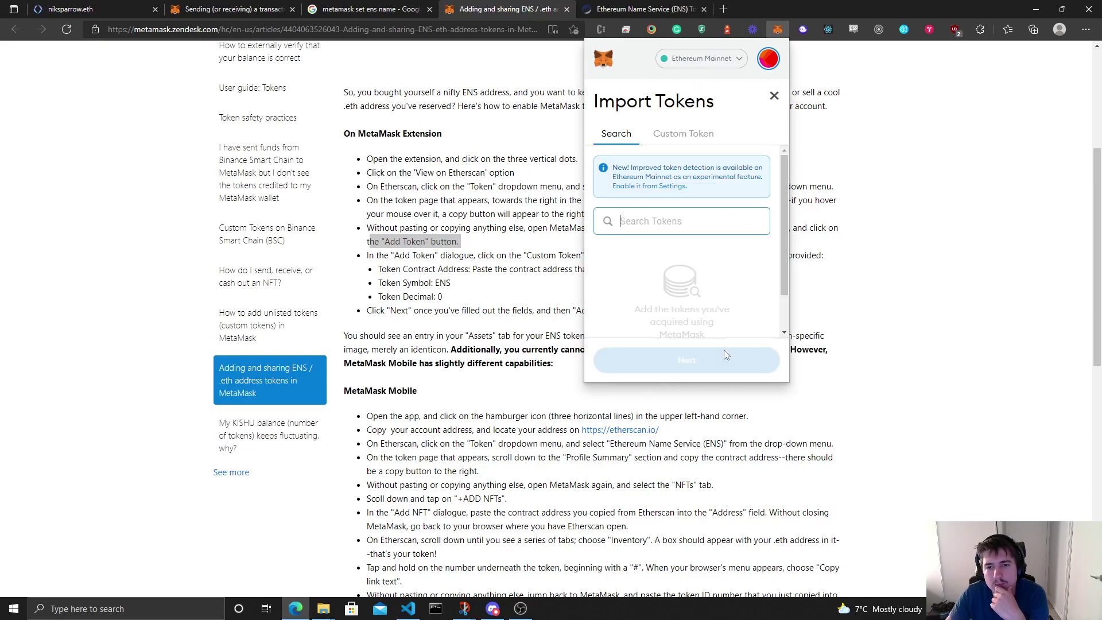
click(685, 133)
key(ctrl+v)
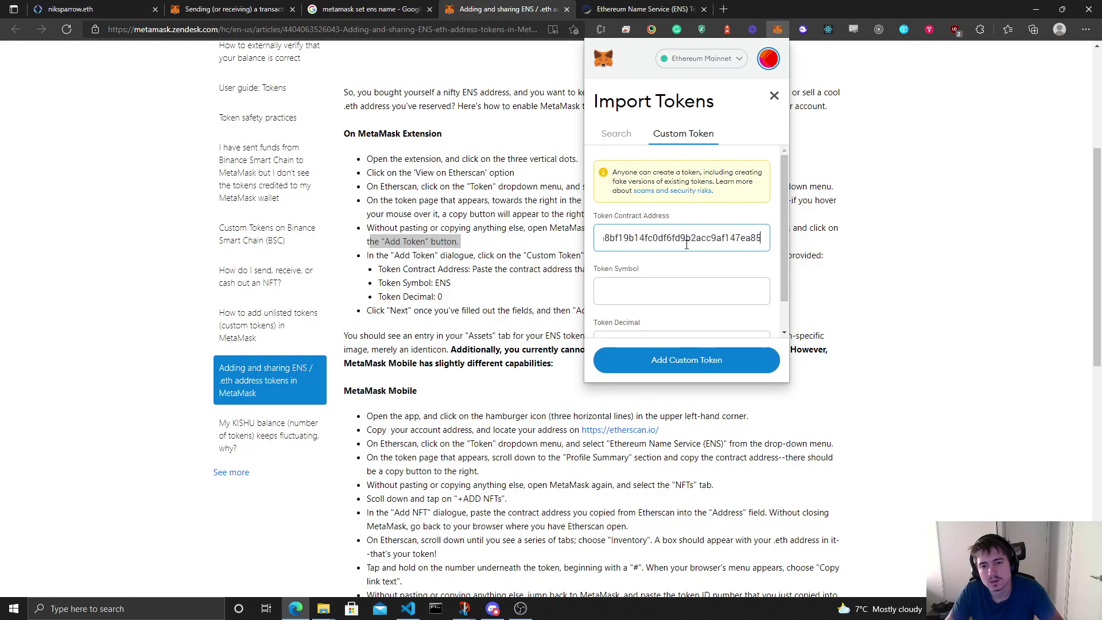
scroll(703, 264, down, 1)
scroll(712, 276, up, 2)
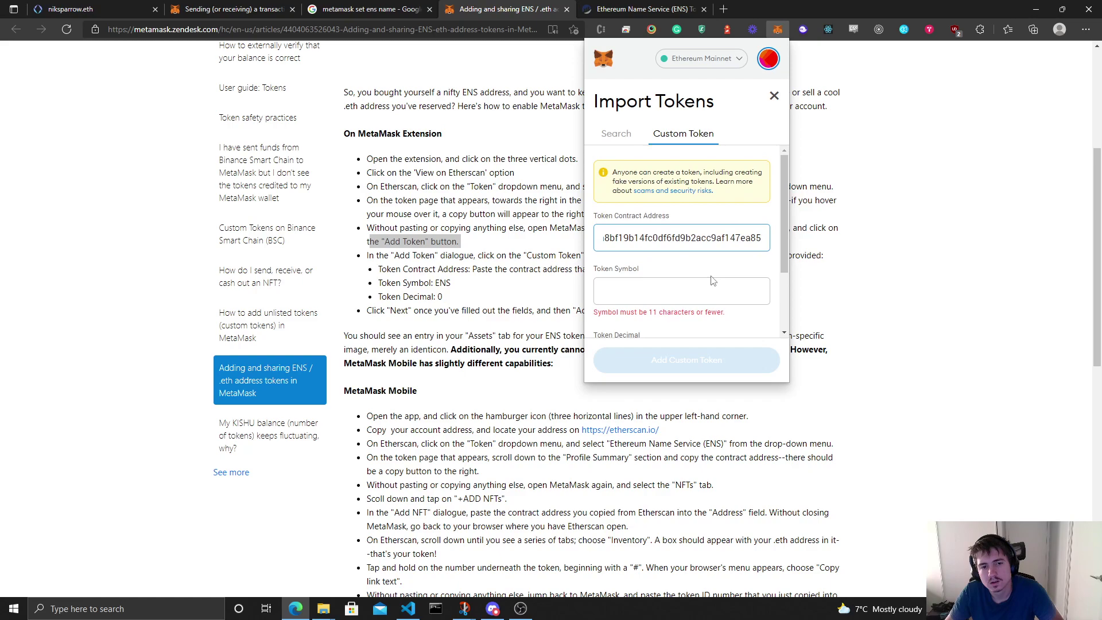
click(907, 284)
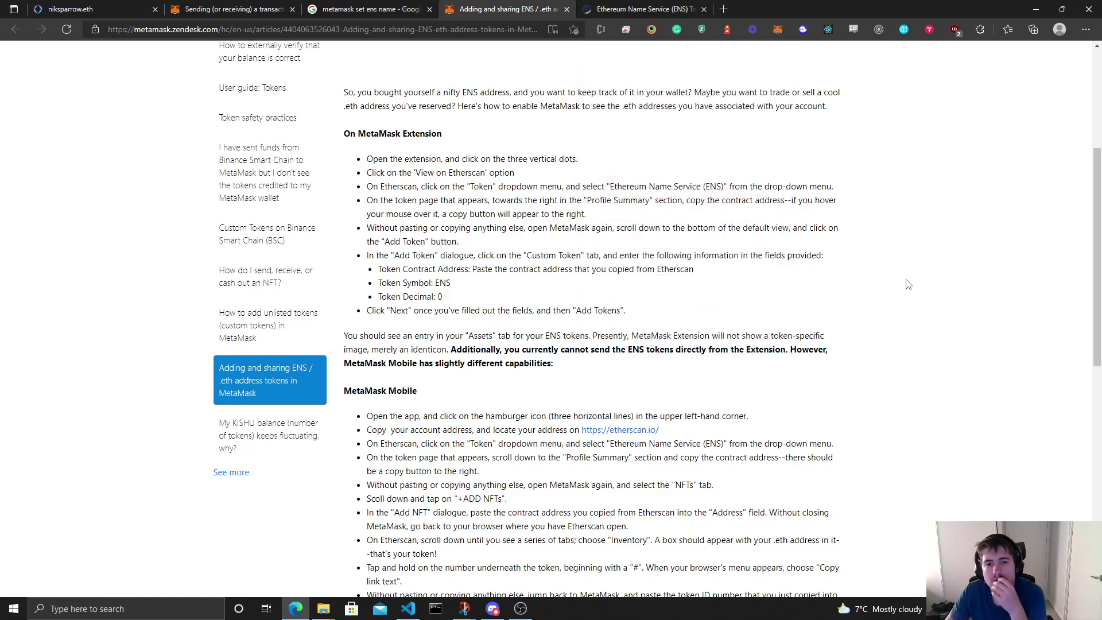
drag(647, 257, 843, 267)
click(758, 285)
double_click(440, 281)
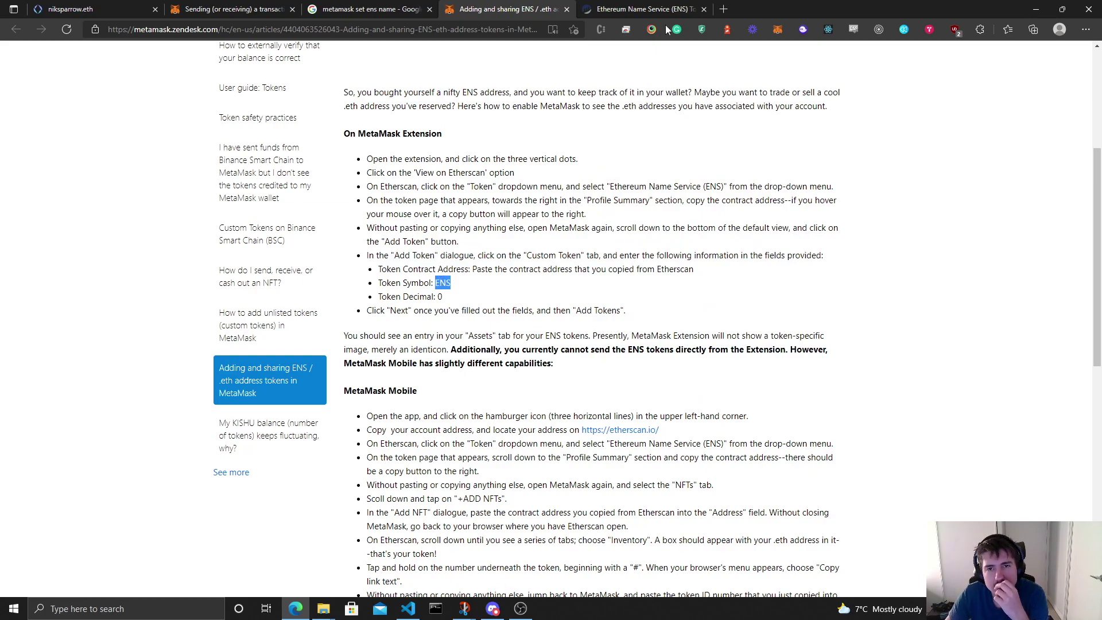
Step: Import the custom token with the pasted contract address, symbol ENS and 0 decimals
click(777, 32)
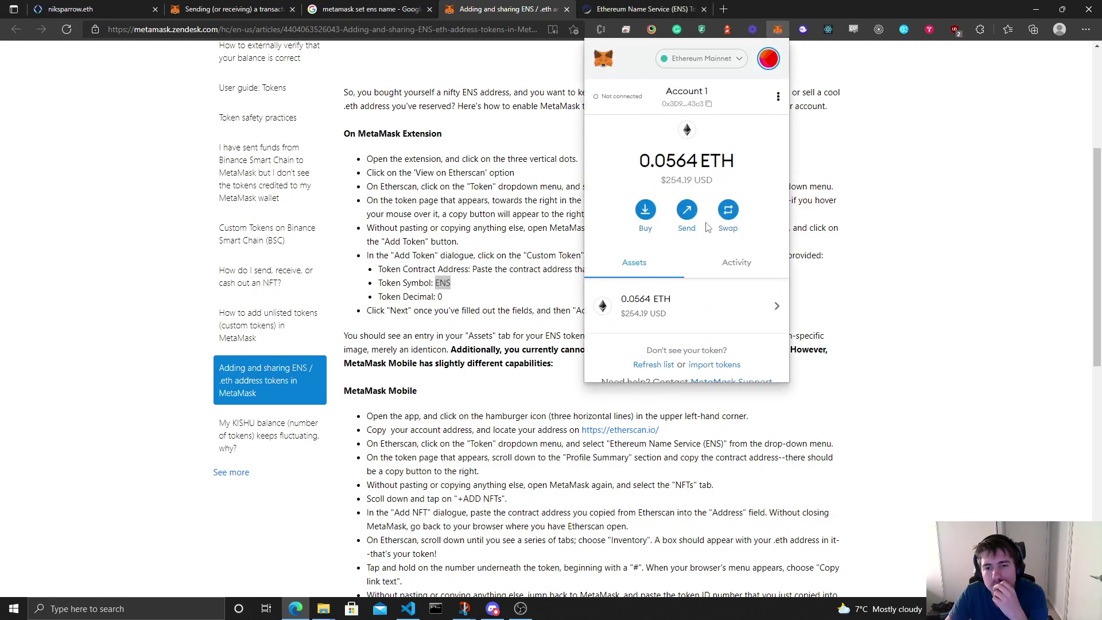
click(726, 348)
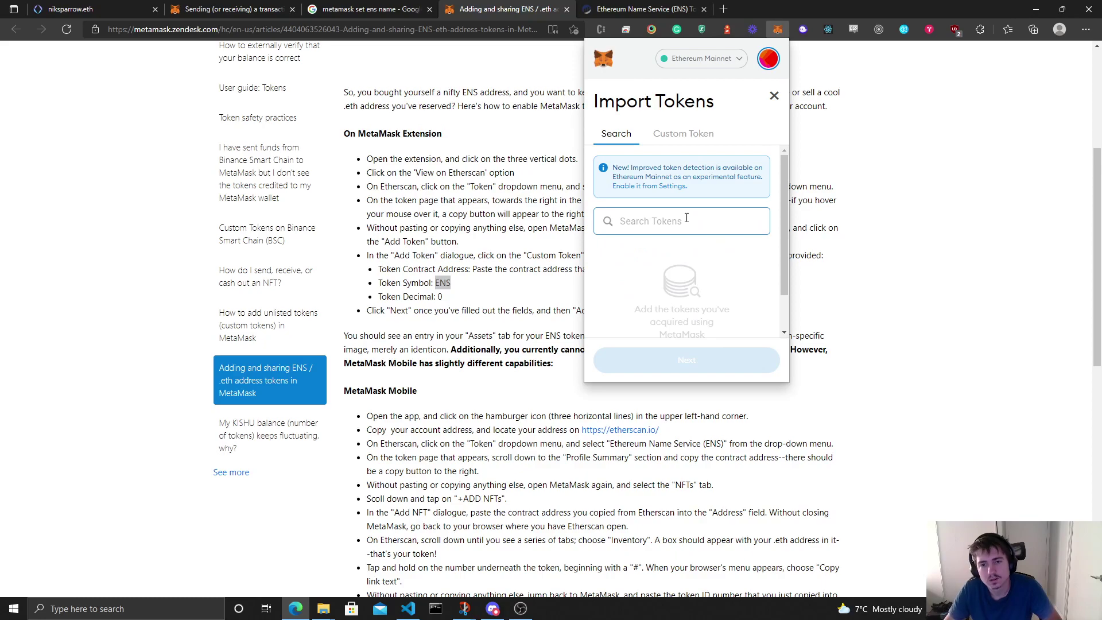
scroll(701, 131, down, 1)
click(700, 131)
click(676, 202)
key(ctrl+v)
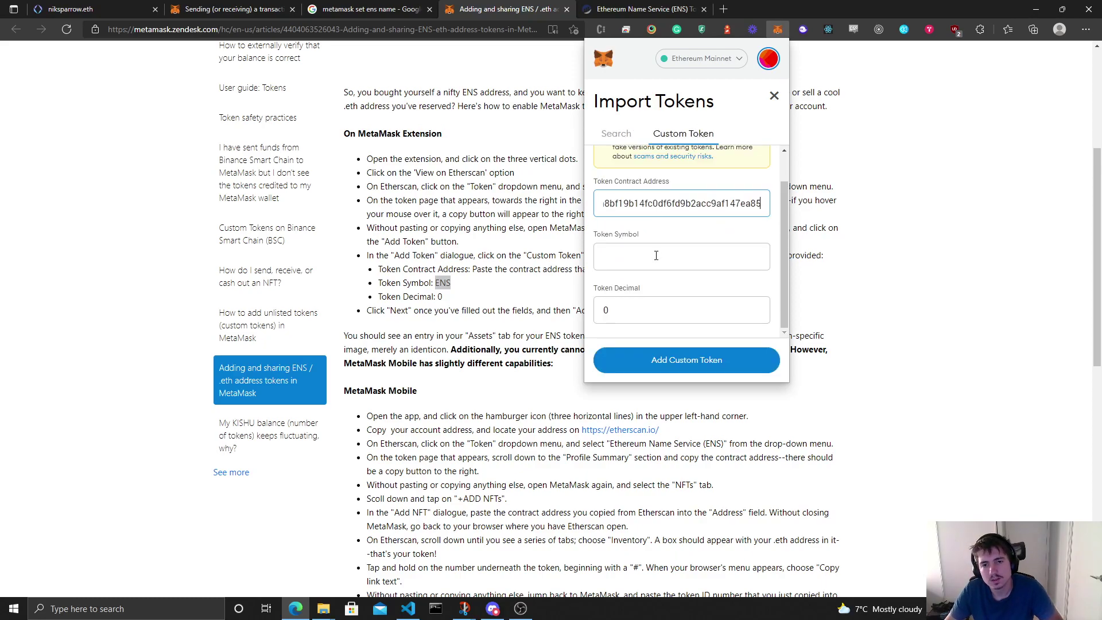
click(664, 253)
text(ENS)
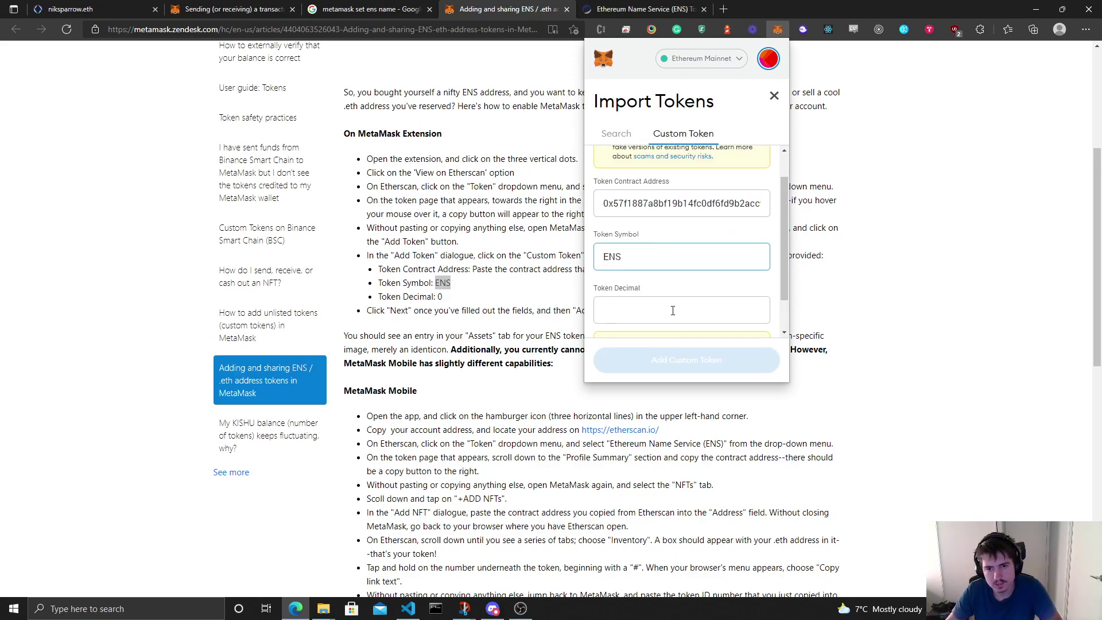
click(669, 316)
text(0)
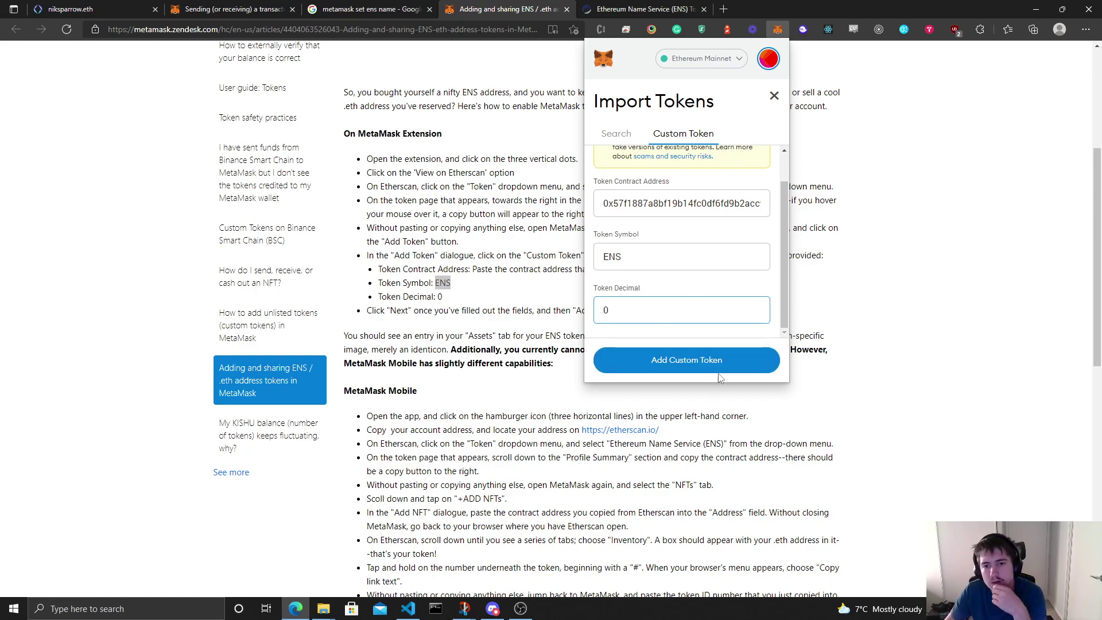
click(721, 370)
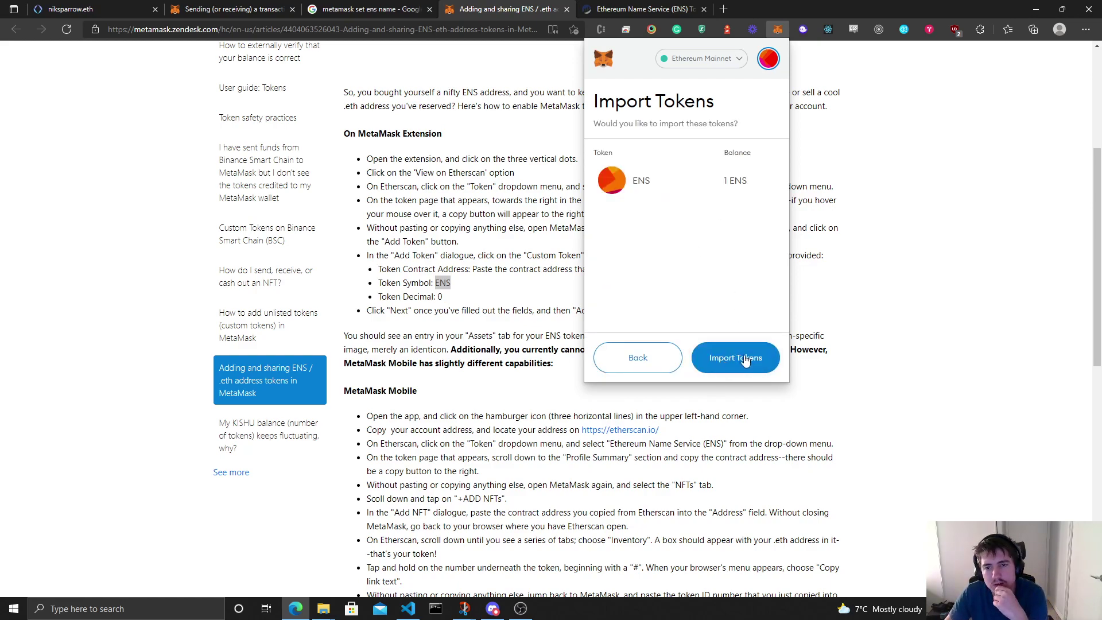
click(745, 360)
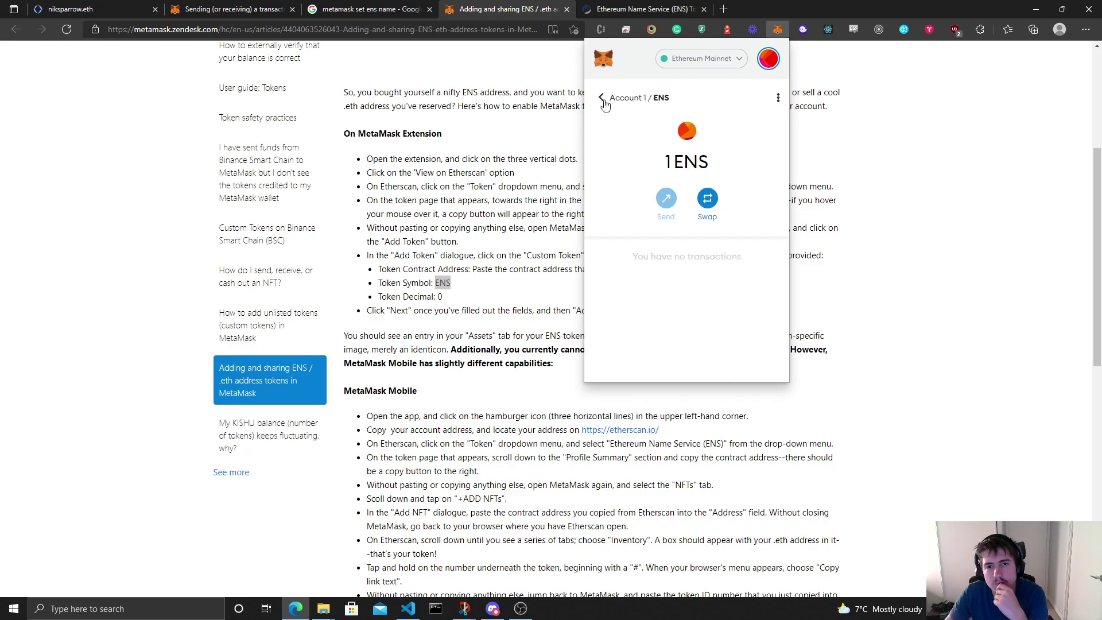
Step: Check the 1 ENS asset under Account 1 and toggle the ⋮ options menu
click(604, 102)
click(701, 291)
click(602, 100)
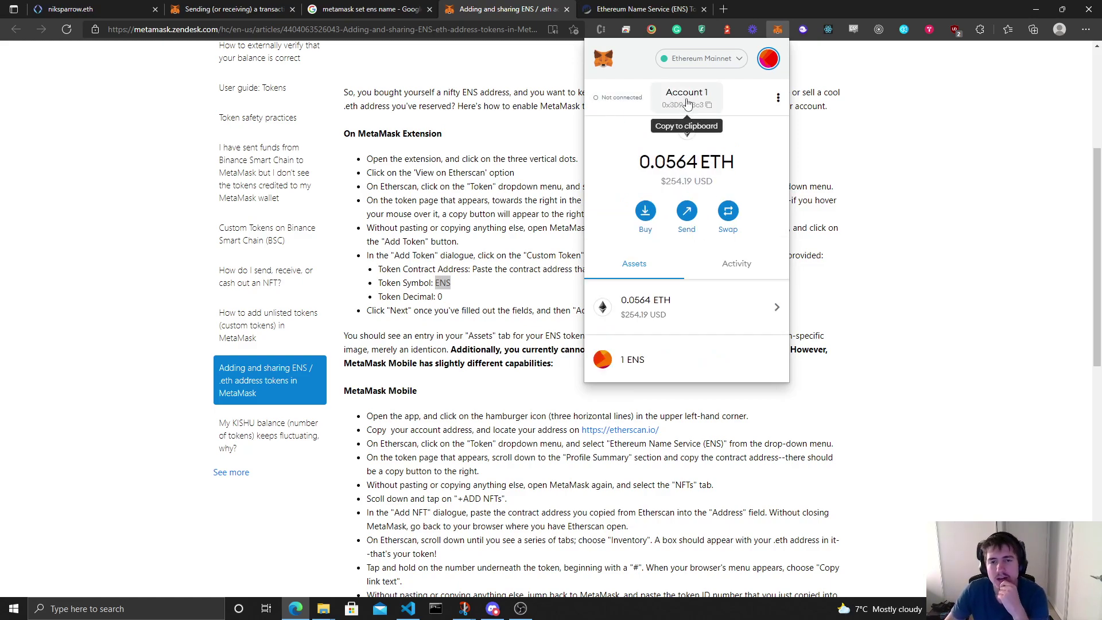
click(778, 98)
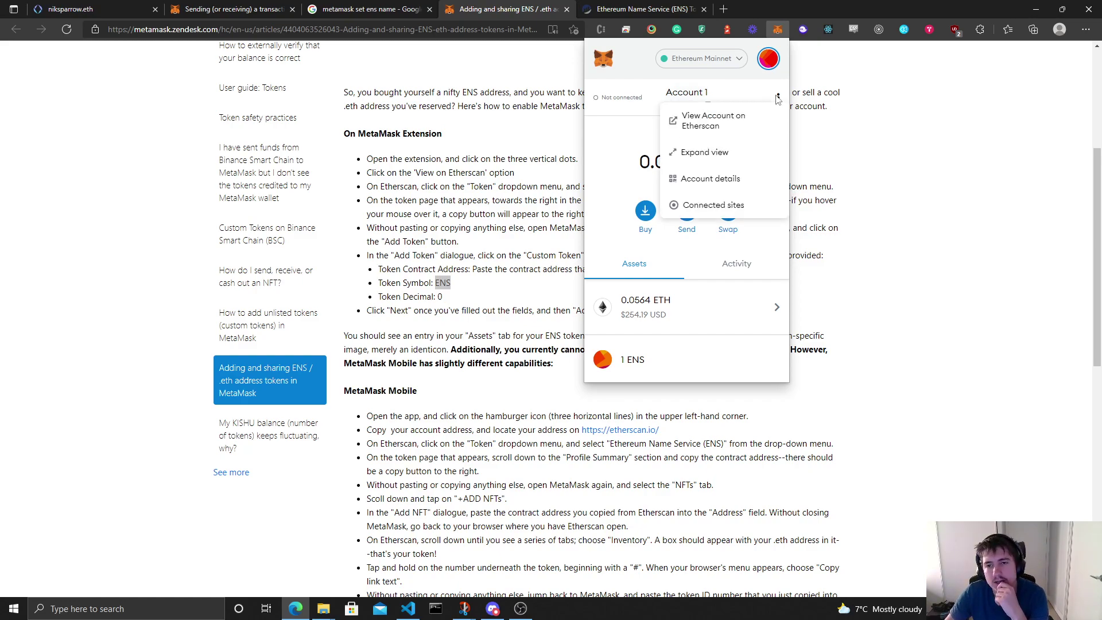
click(778, 98)
click(777, 98)
click(777, 97)
Step: Close MetaMask and find the article note that ENS can't be sent from the extension
click(925, 204)
scroll(925, 203, down, 2)
scroll(925, 204, down, 1)
drag(585, 267, 785, 267)
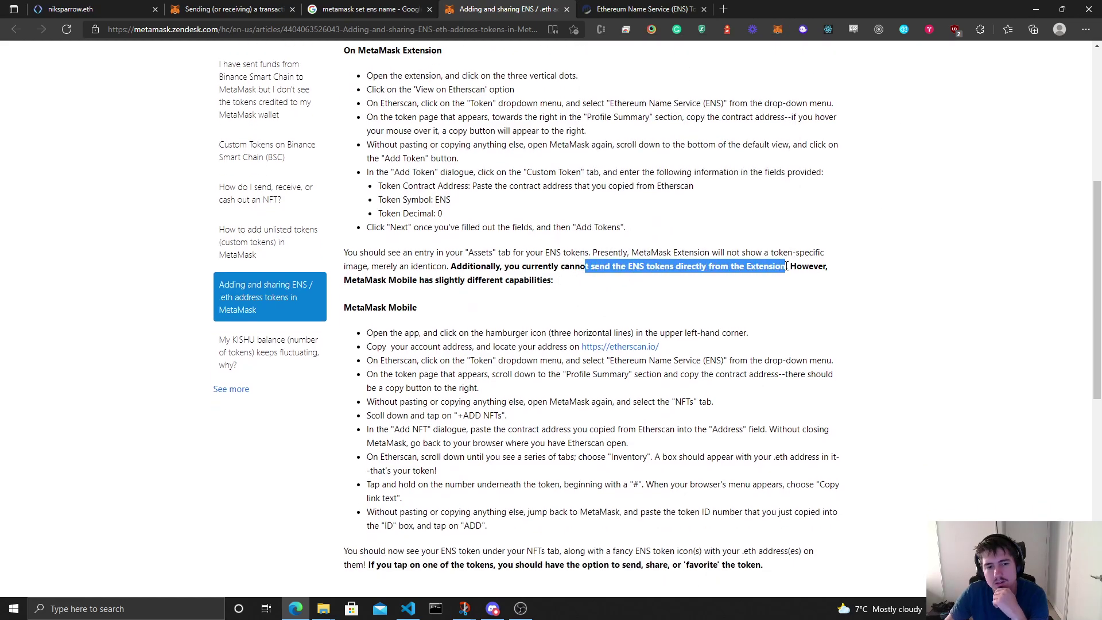
Step: Highlight the help article's line about the Assets entry
click(514, 292)
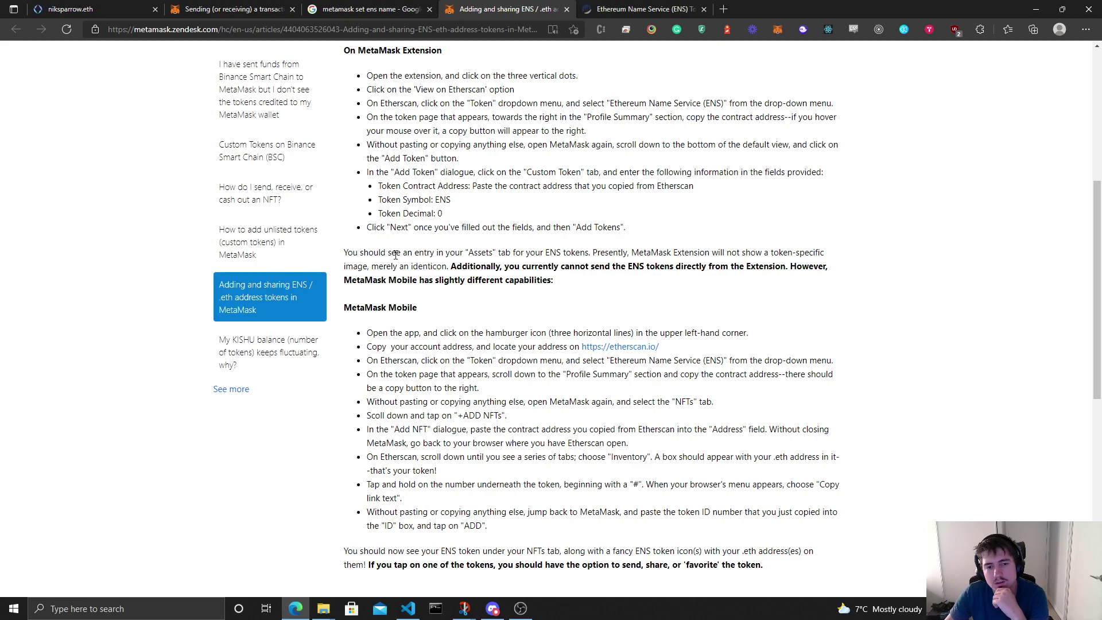
drag(393, 253, 647, 284)
click(648, 294)
scroll(517, 287, down, 1)
Step: Highlight the NFT import steps: mobile scroll-down, Add NFT dialogue, Etherscan Inventory, copy link, paste token ID
drag(371, 333, 516, 336)
drag(400, 345, 833, 347)
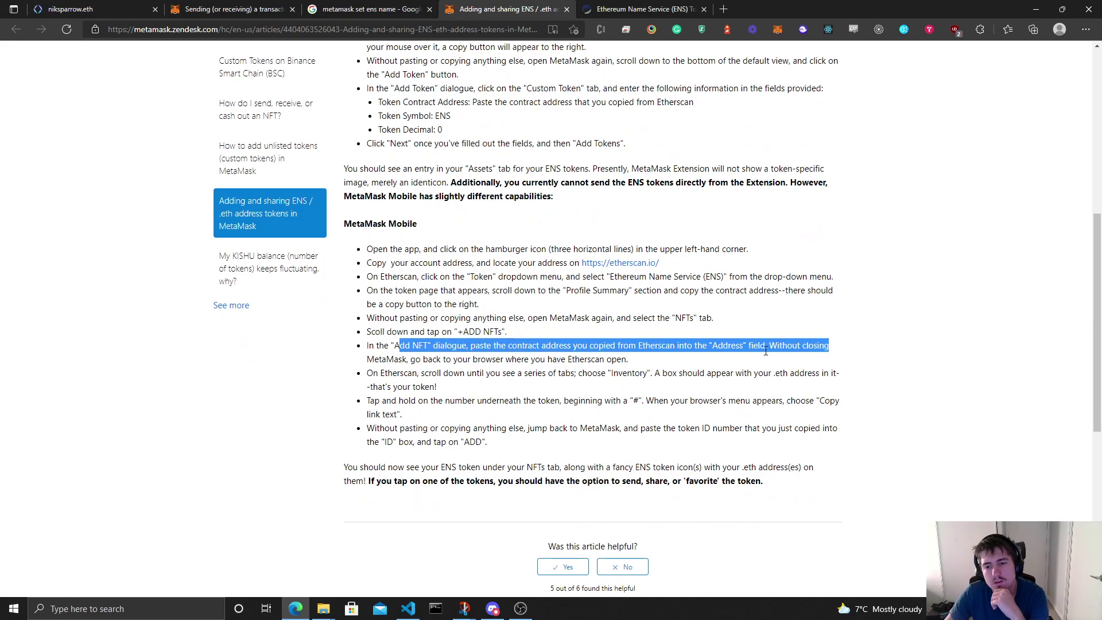
drag(393, 373, 577, 389)
drag(399, 401, 514, 417)
drag(425, 428, 487, 442)
click(404, 424)
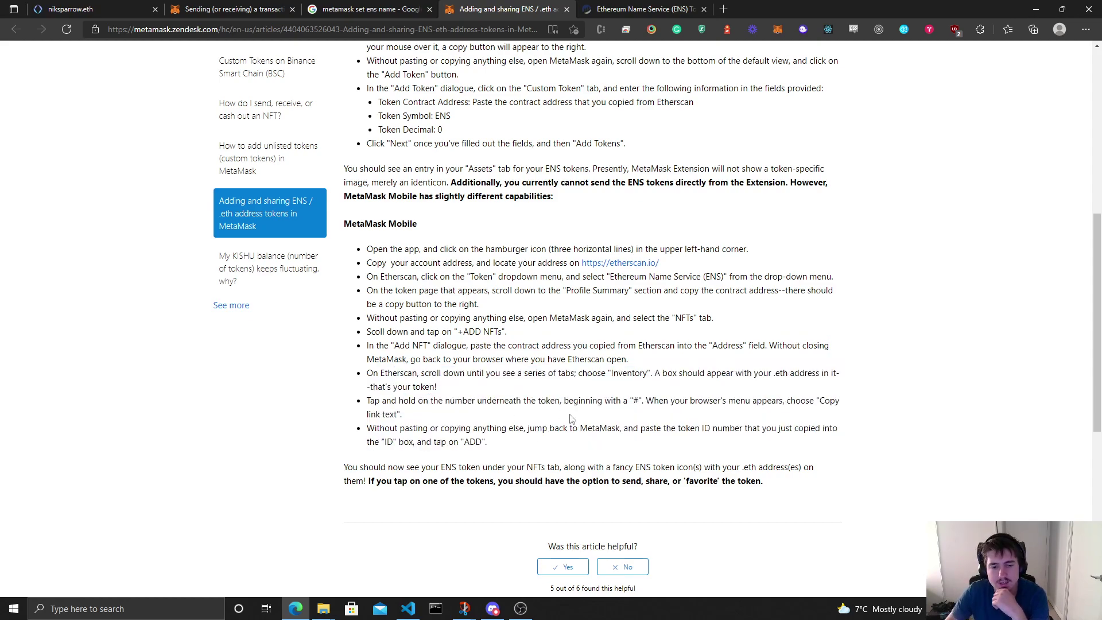
Step: Scroll up and down through the rest of the Adding and sharing ENS article
scroll(577, 401, down, 5)
scroll(575, 401, up, 10)
scroll(593, 379, down, 3)
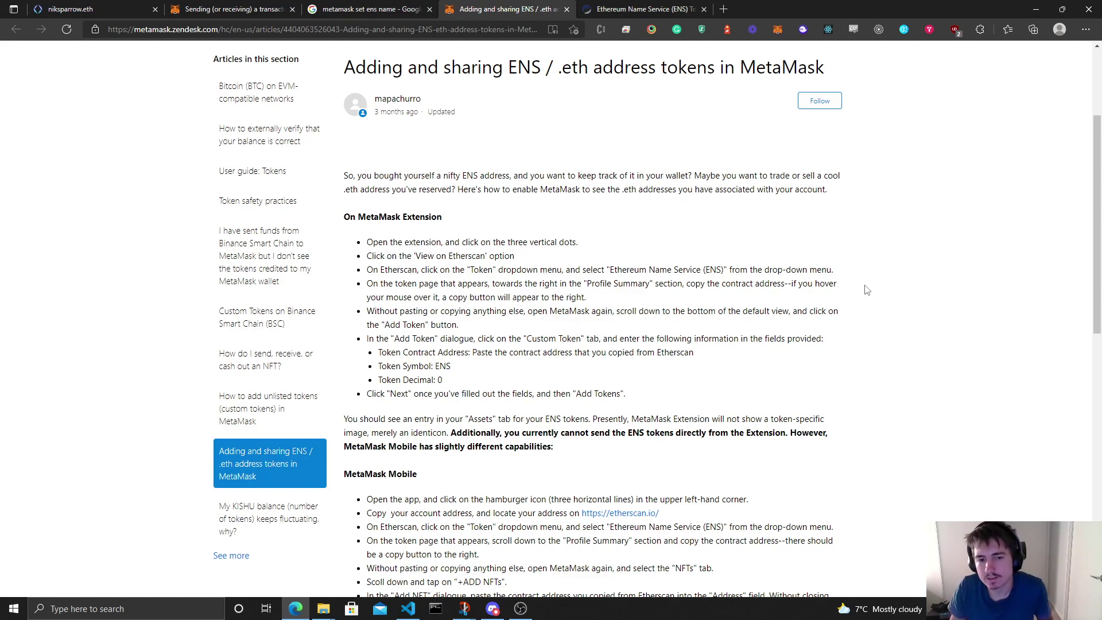
scroll(867, 284, up, 3)
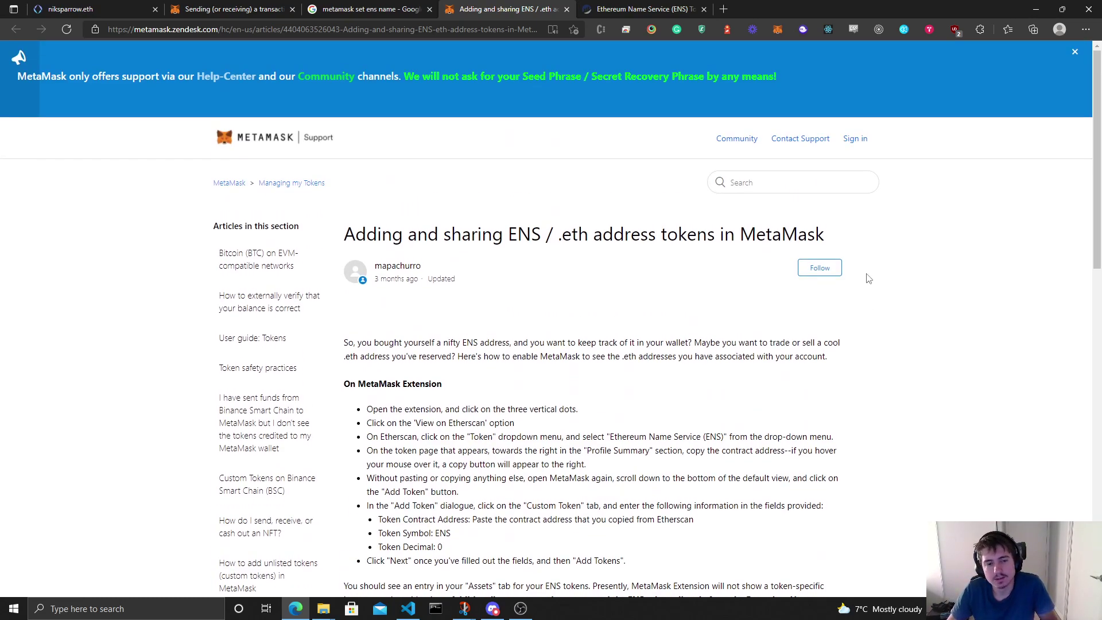
scroll(868, 279, down, 2)
Step: Glance at the Sending a transaction with ENS article, then return to the niksparrow.eth account page
click(242, 5)
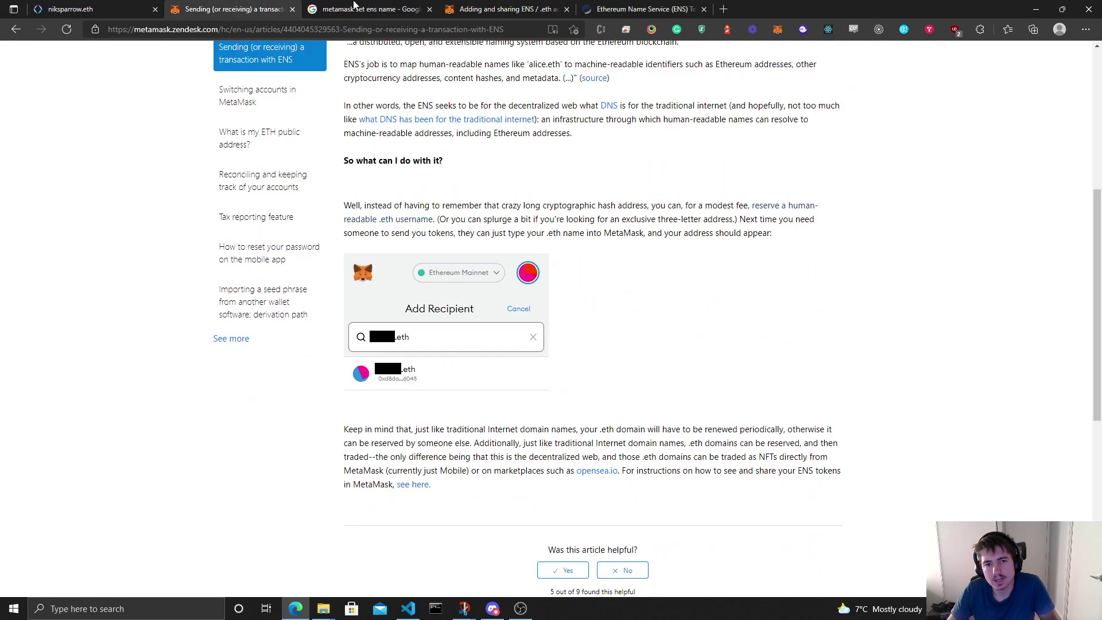
click(499, 9)
scroll(374, 42, up, 3)
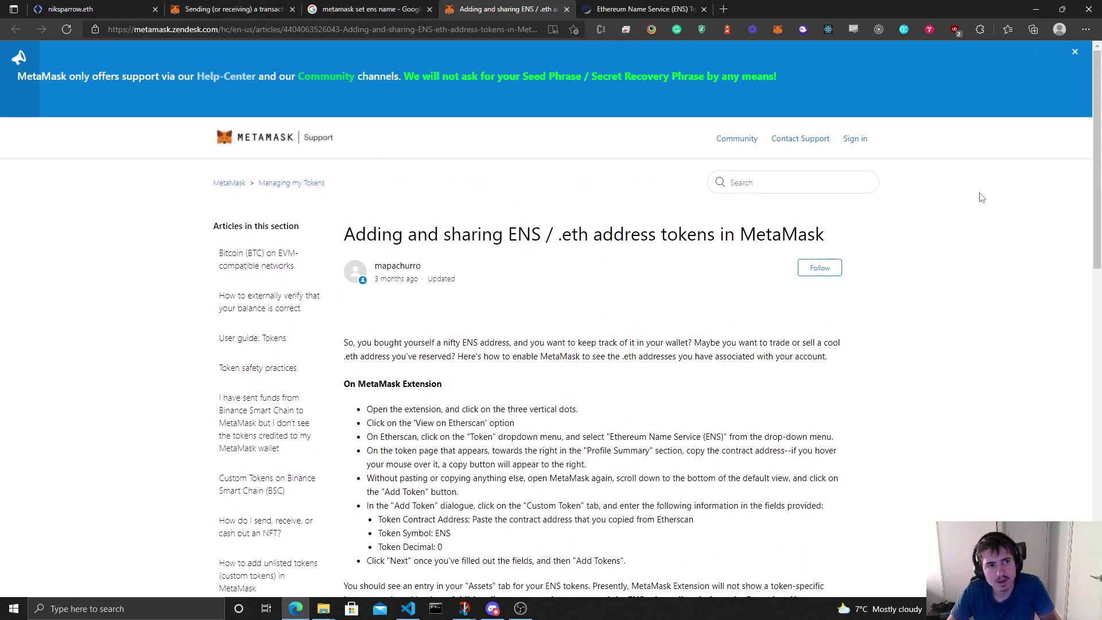
click(71, 7)
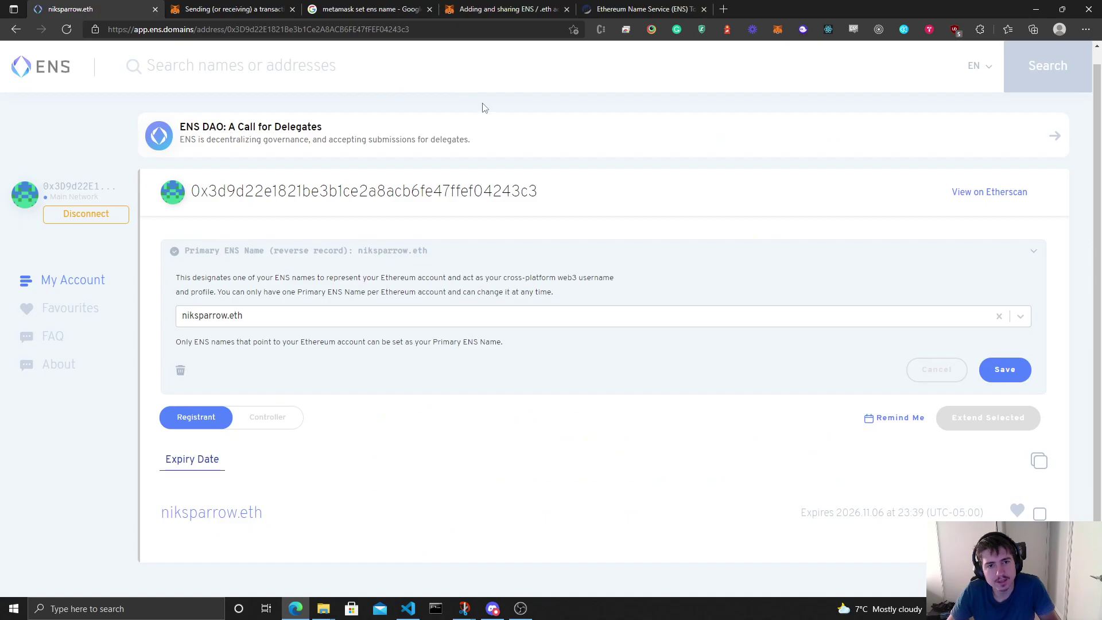